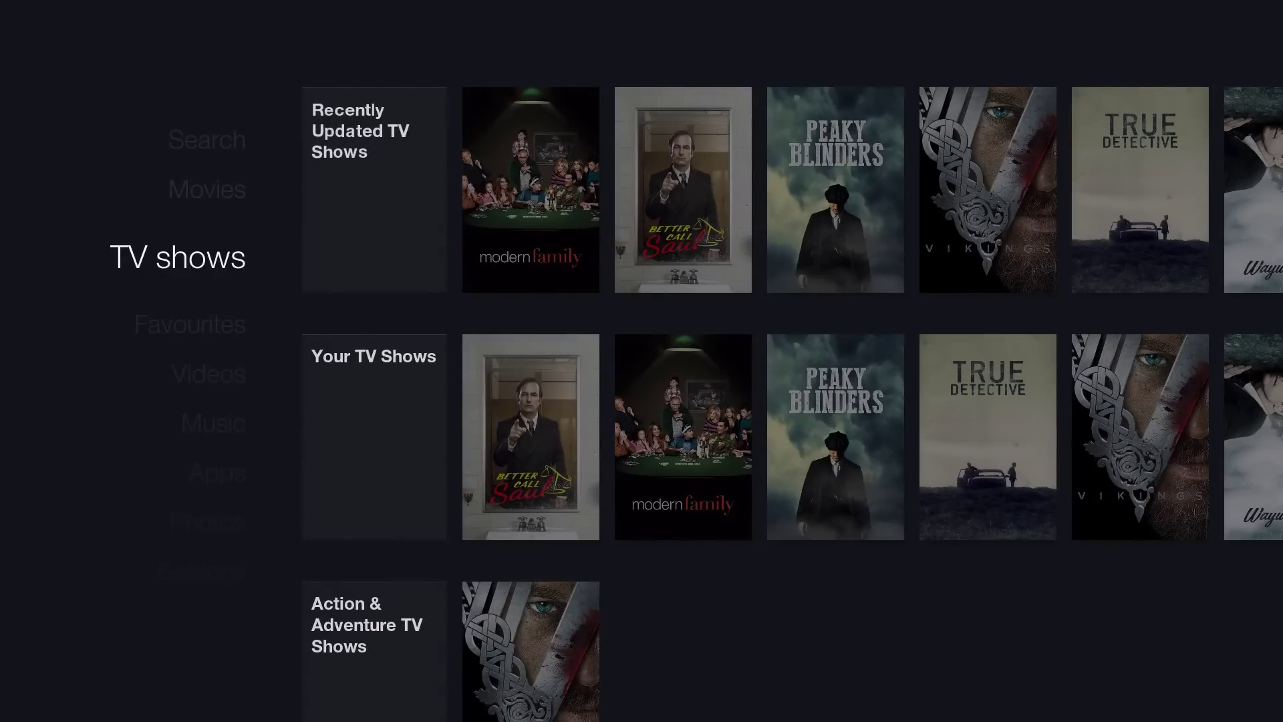
Move up the side menu from TV shows to the Movies home section
{"action": "key", "text": "Up"}
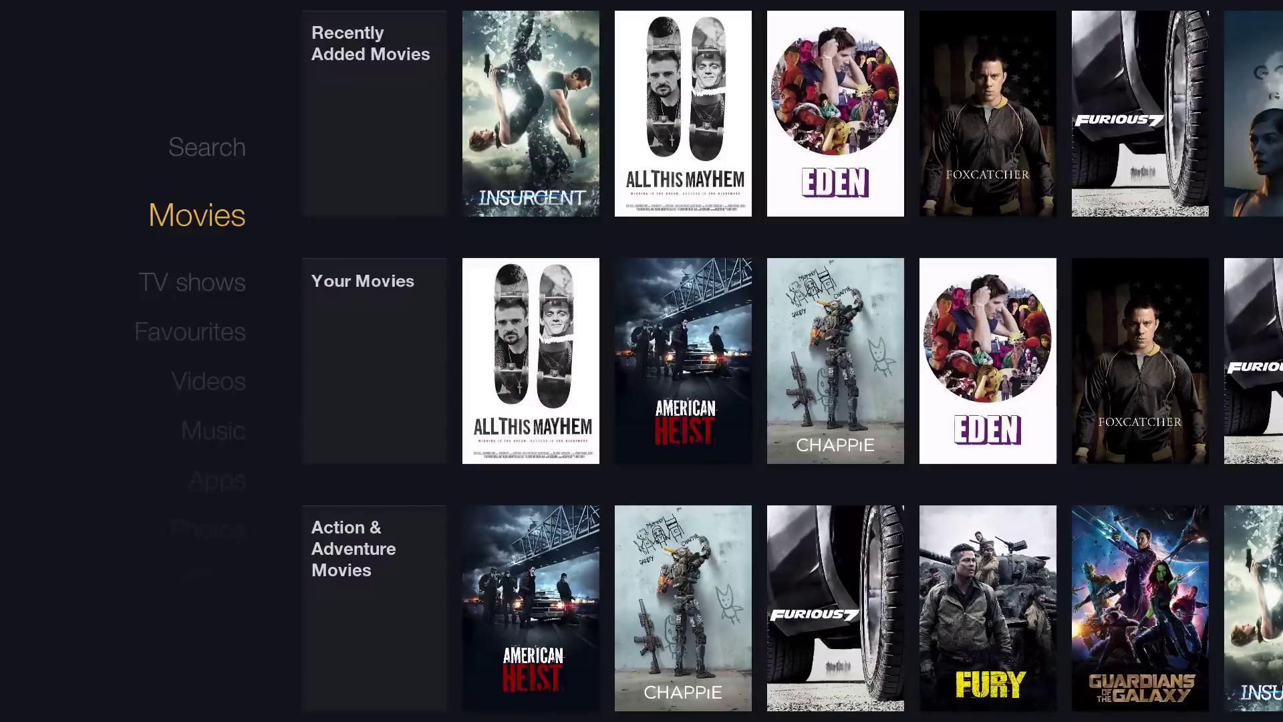
Browse the home sections down to Exit and back, then open Recently Updated TV Shows
{"action": "key", "text": "Down"}
{"action": "key", "text": "Down"}
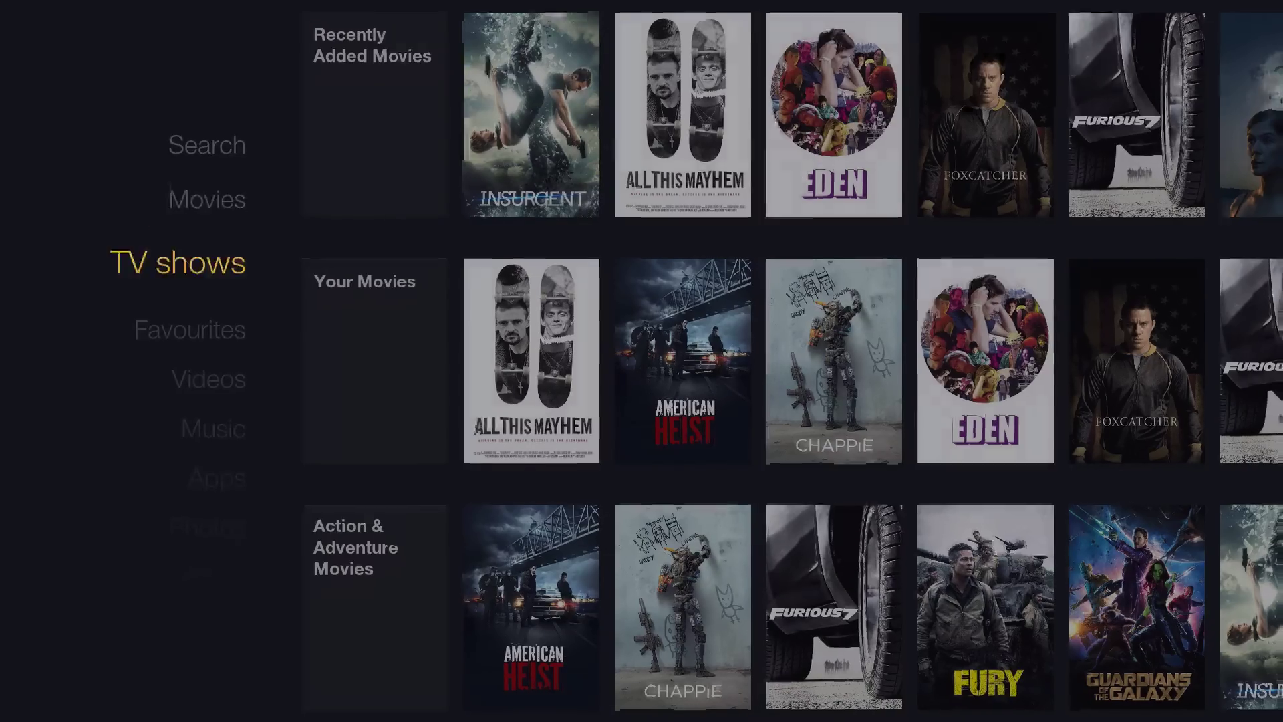
{"action": "key", "text": "Down"}
{"action": "key", "text": "Down"}
{"action": "key", "text": "Down"}
{"action": "key", "text": "Down"}
{"action": "key", "text": "Down"}
{"action": "key", "text": "Down"}
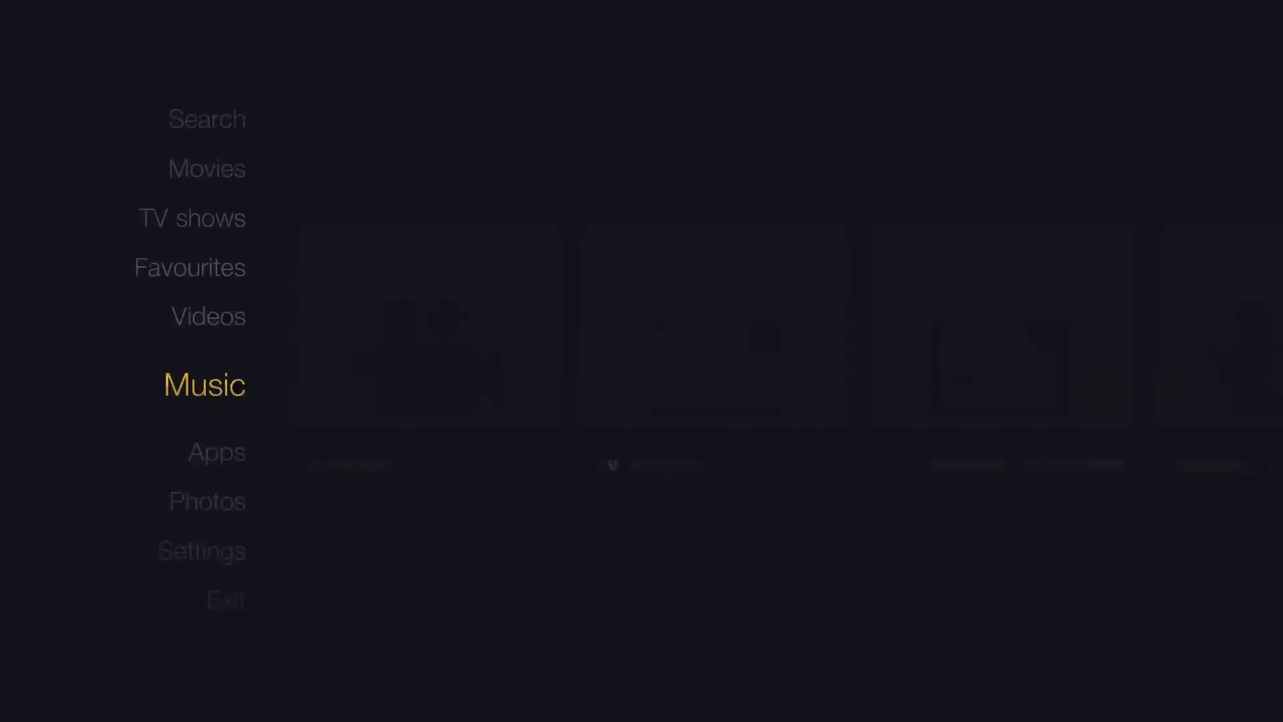
{"action": "key", "text": "Up"}
{"action": "key", "text": "Up"}
{"action": "key", "text": "Up"}
{"action": "key", "text": "Up"}
{"action": "key", "text": "Up"}
{"action": "key", "text": "Up"}
{"action": "key", "text": "Up"}
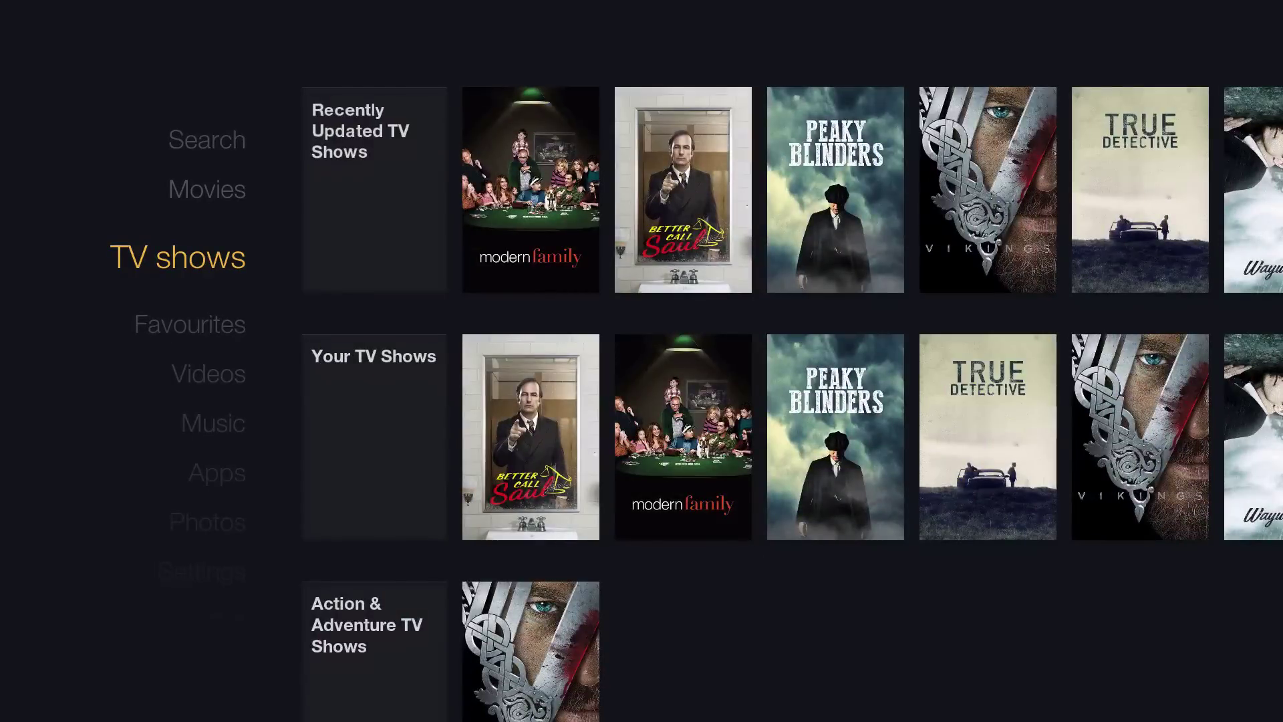
{"action": "key", "text": "Up"}
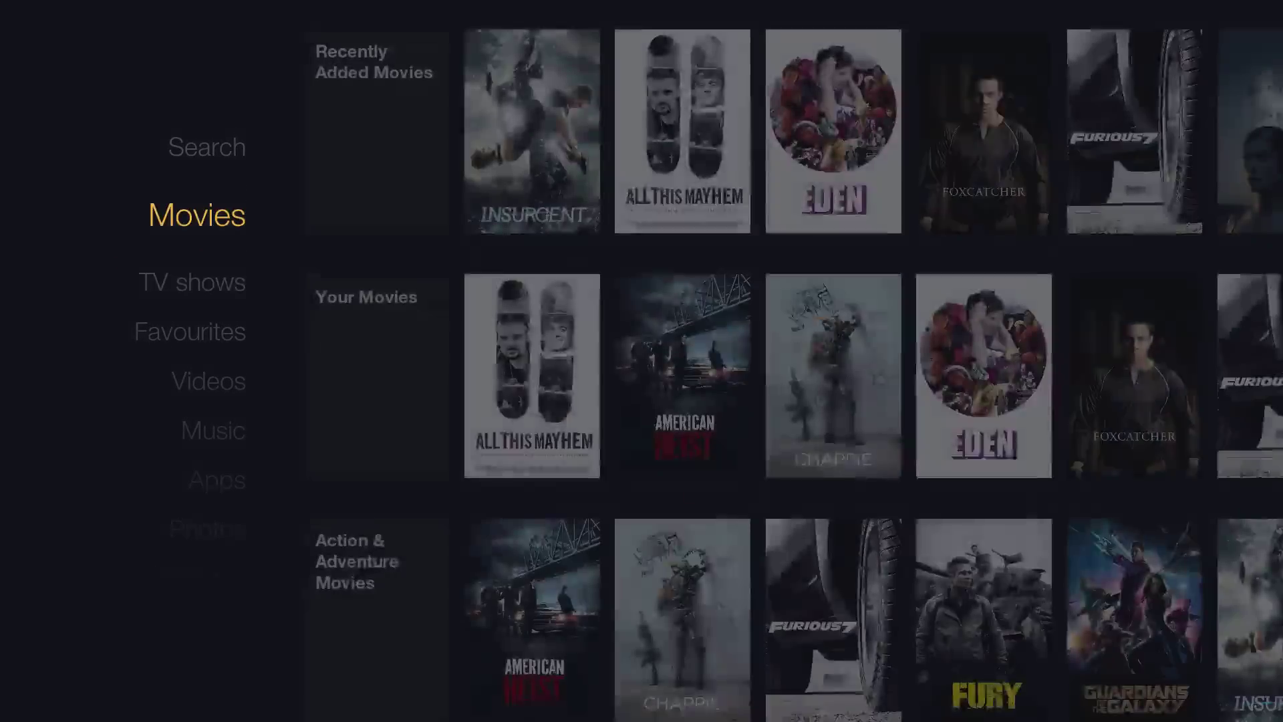
{"action": "key", "text": "Down"}
{"action": "key", "text": "Up"}
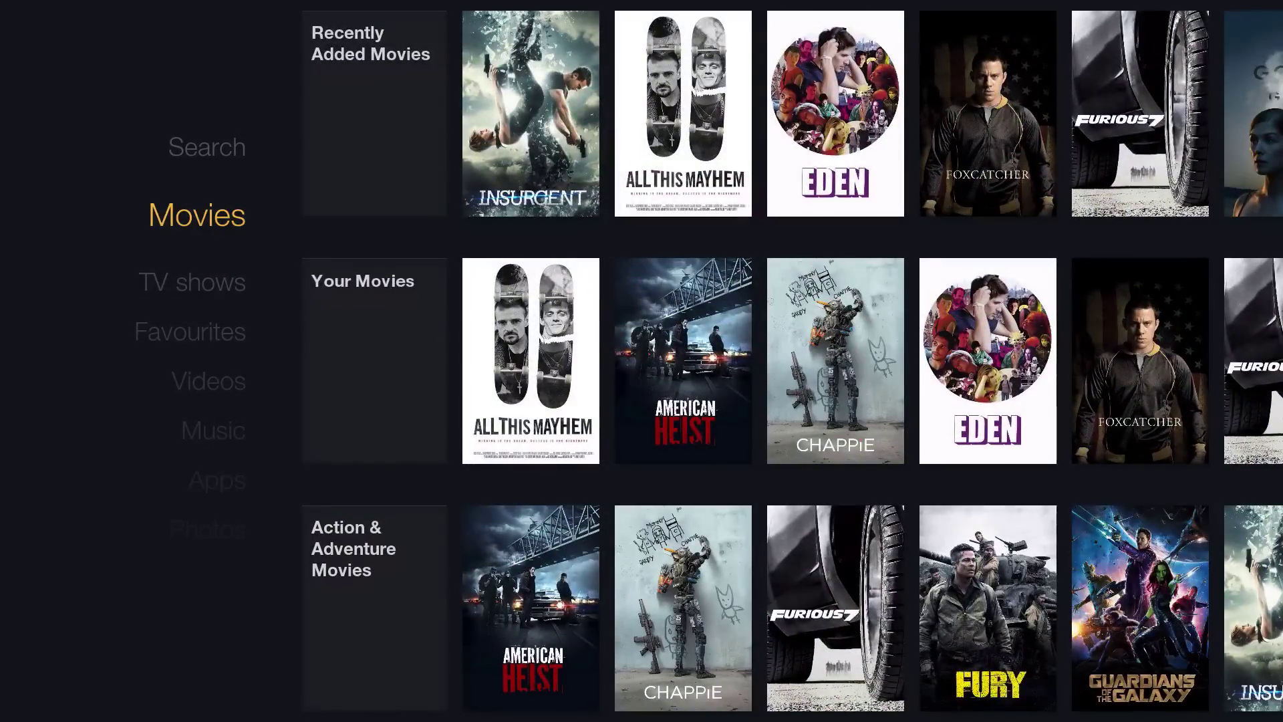
{"action": "key", "text": "Down"}
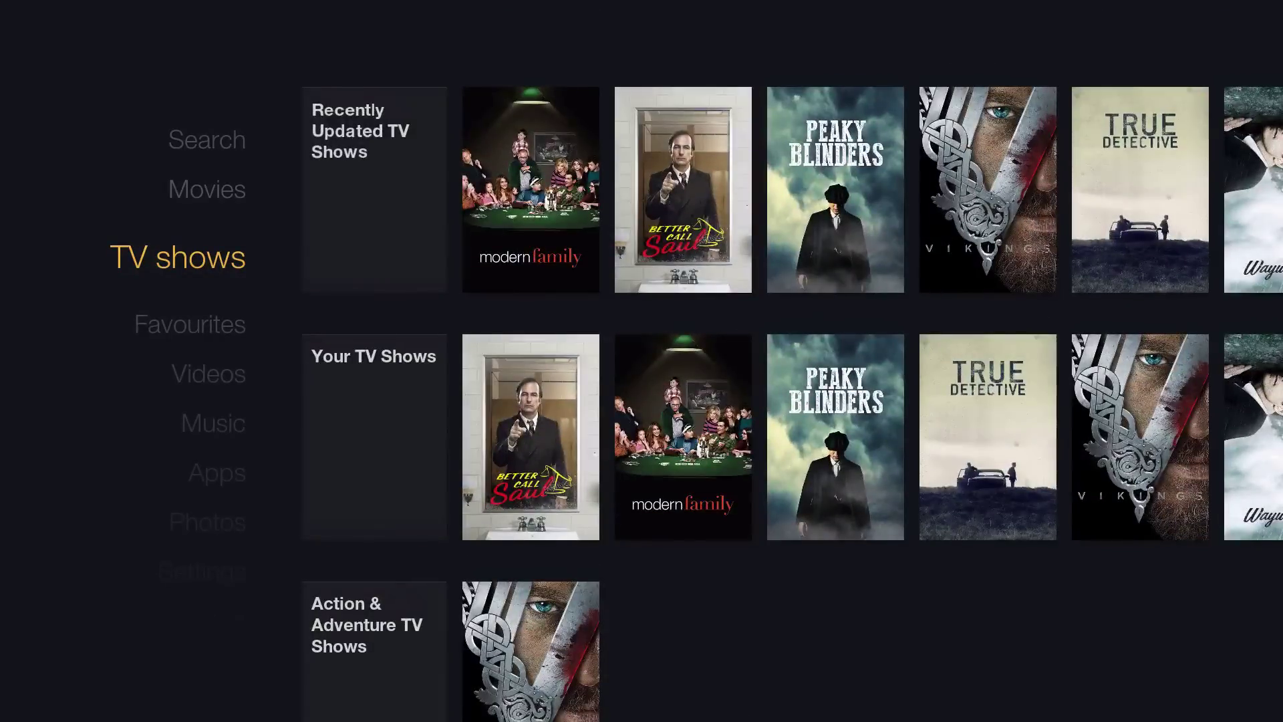
{"action": "key", "text": "Right"}
{"action": "key", "text": "Return"}
{"action": "key", "text": "Left"}
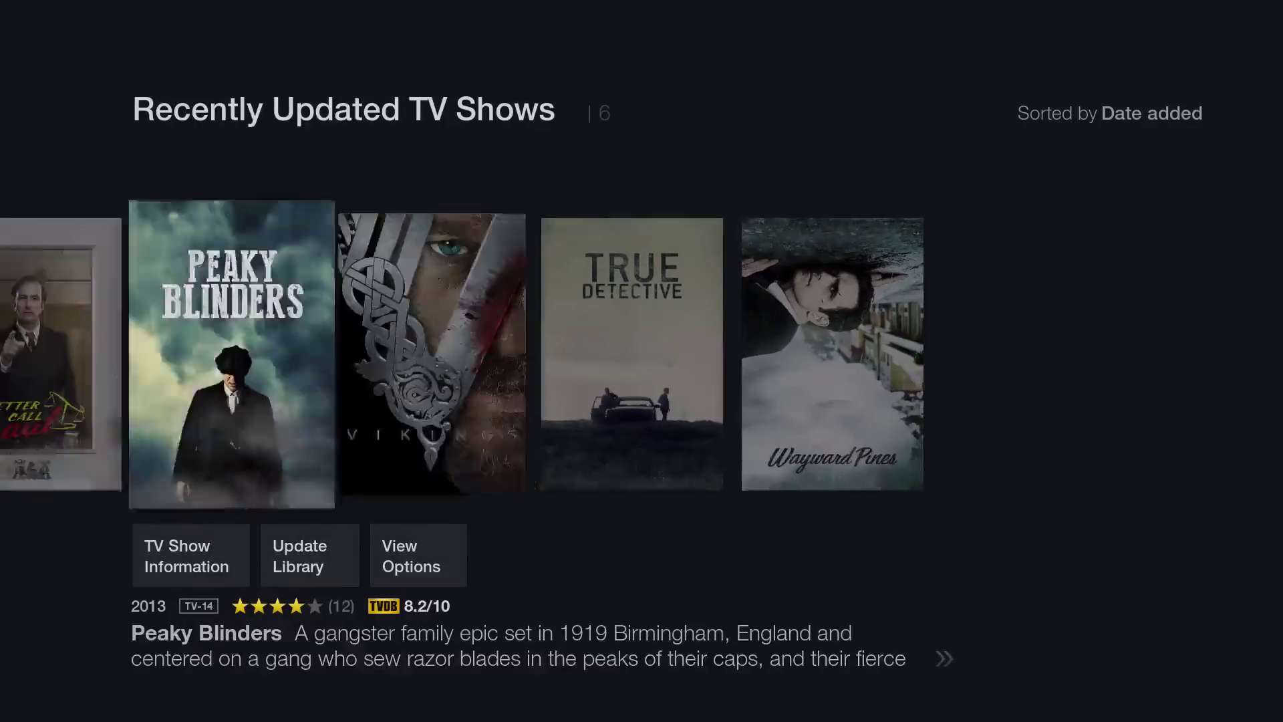
{"action": "key", "text": "Left"}
{"action": "key", "text": "Left"}
{"action": "key", "text": "Return"}
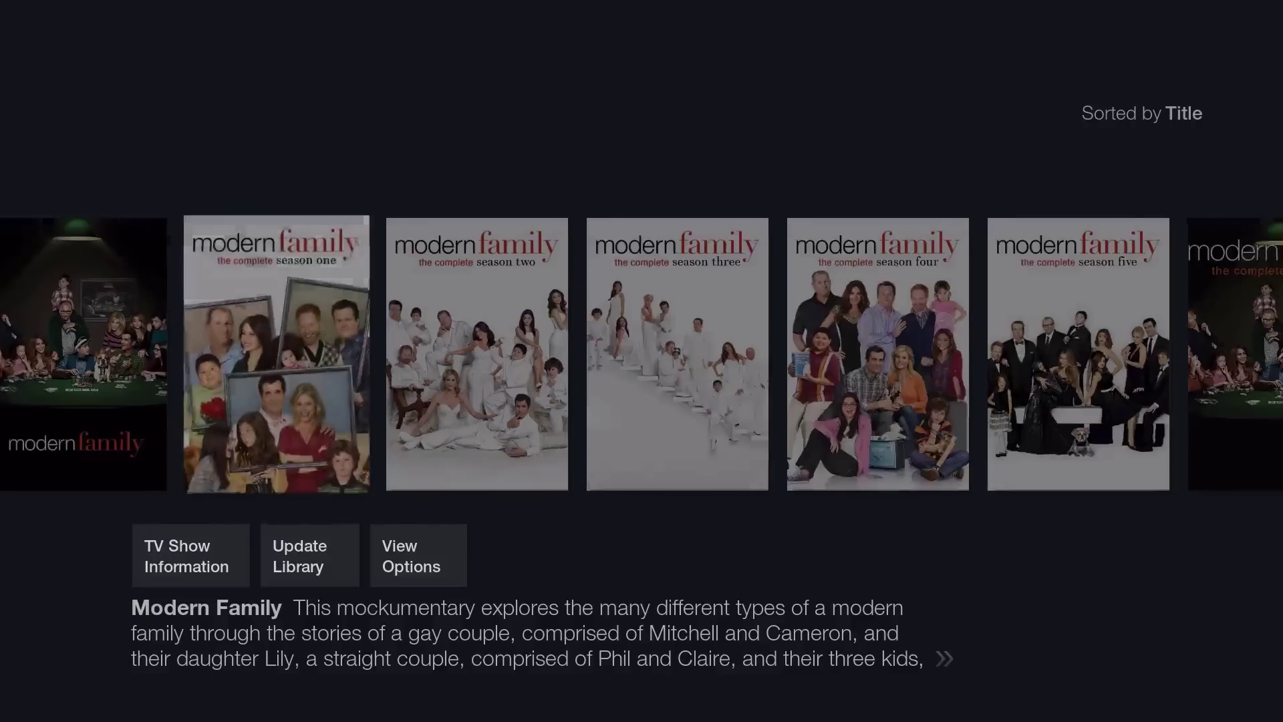
{"action": "key", "text": "Return"}
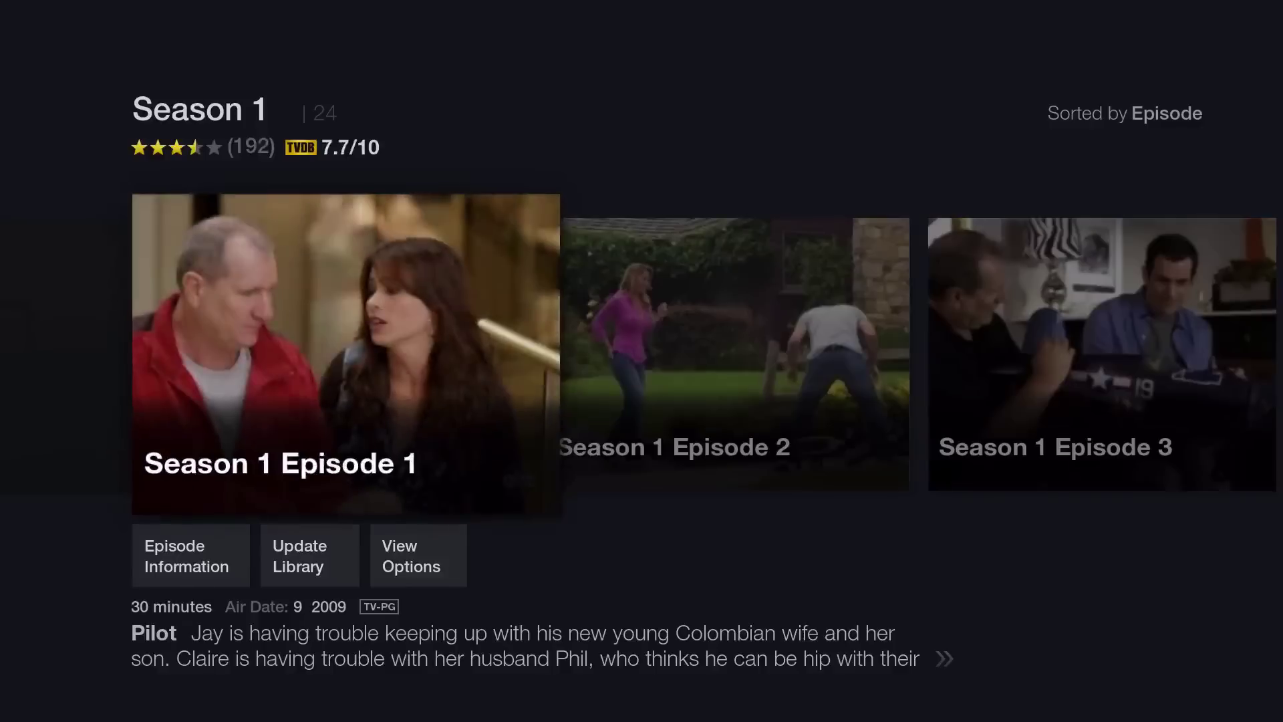
{"action": "key", "text": "Right"}
{"action": "key", "text": "Right"}
{"action": "key", "text": "Right"}
{"action": "key", "text": "Right"}
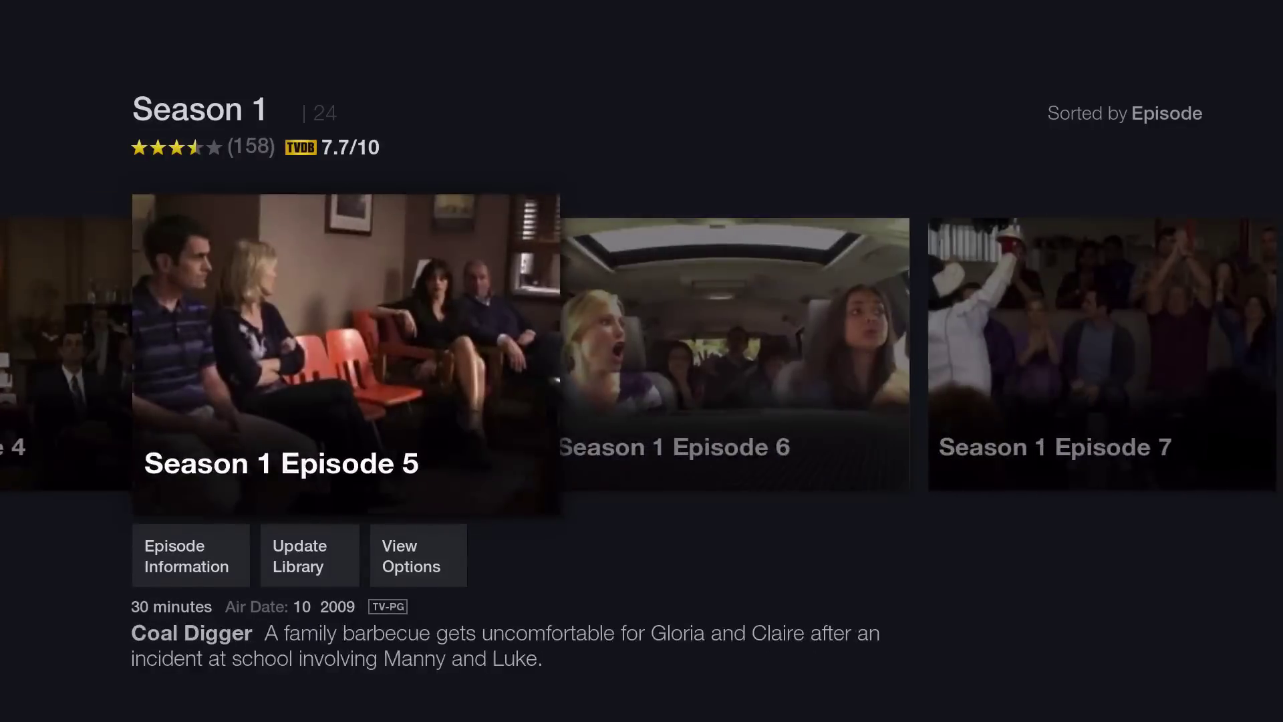
{"action": "key", "text": "Right"}
{"action": "key", "text": "Left"}
{"action": "key", "text": "Left"}
{"action": "key", "text": "Left"}
{"action": "key", "text": "Left"}
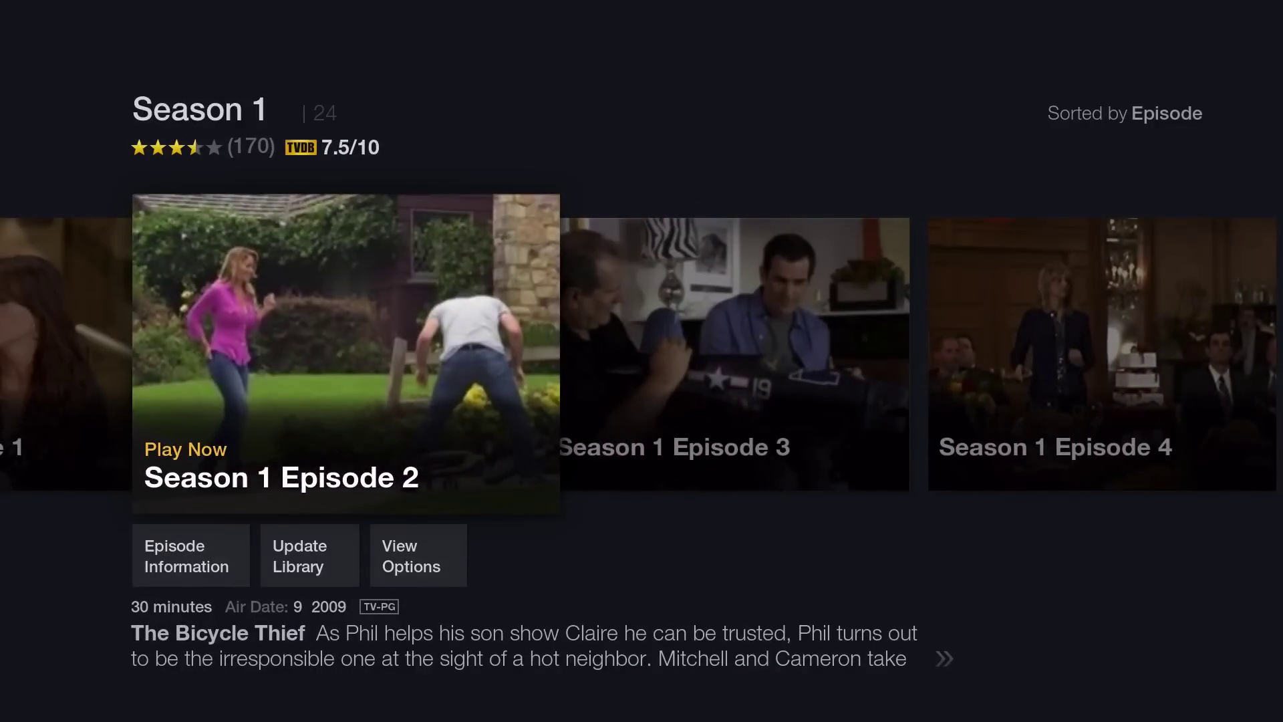
{"action": "key", "text": "Left"}
{"action": "key", "text": "Left"}
{"action": "key", "text": "Right"}
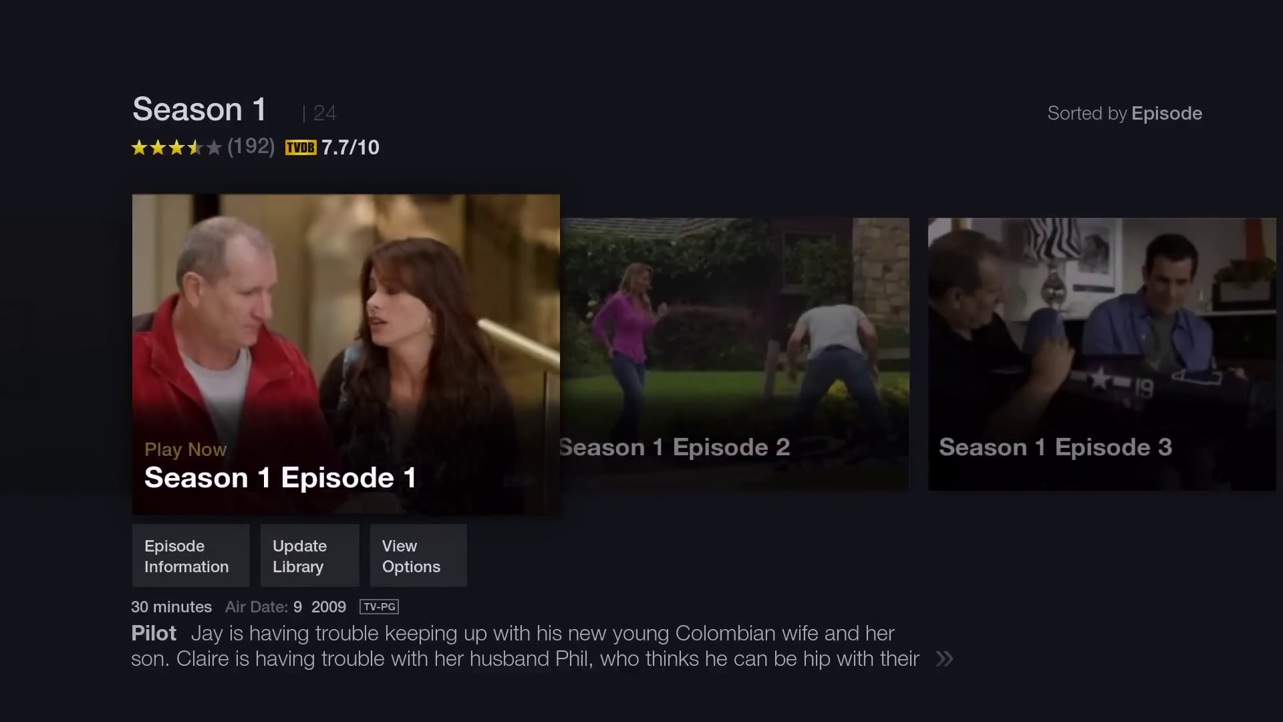
{"action": "key", "text": "Right"}
{"action": "key", "text": "Right"}
{"action": "key", "text": "Right"}
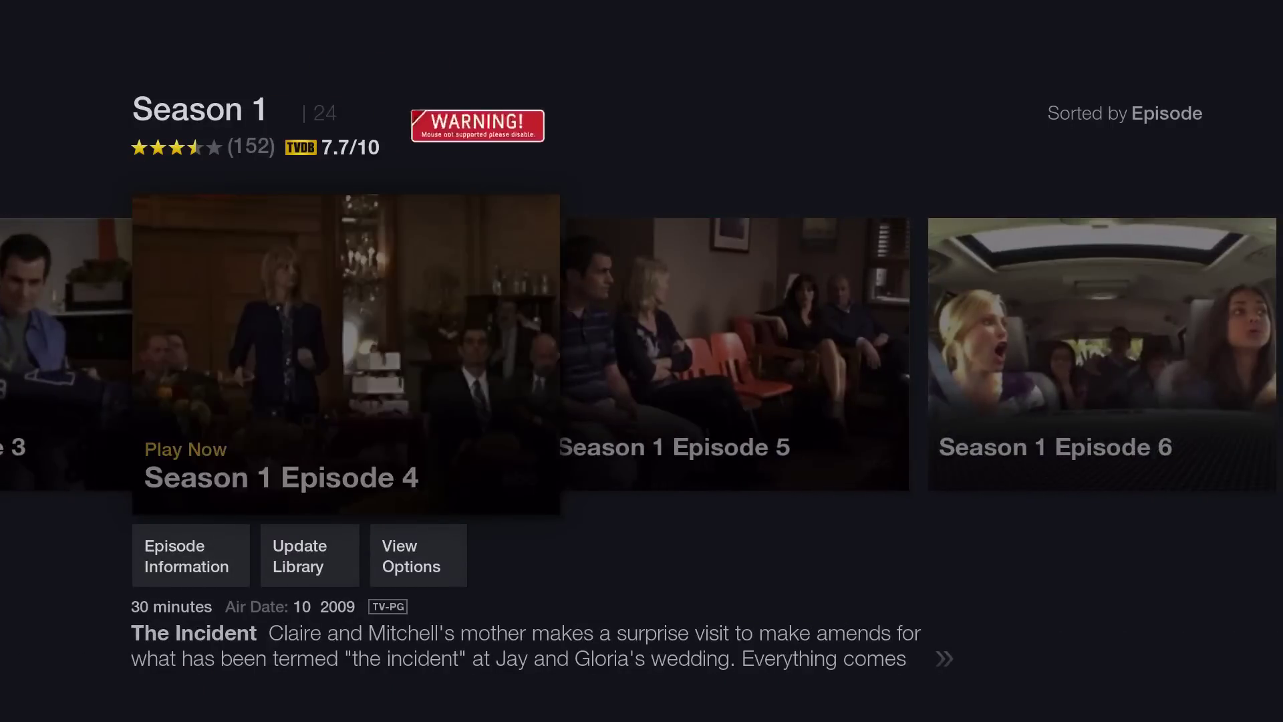
{"action": "key", "text": "Right"}
{"action": "key", "text": "Right"}
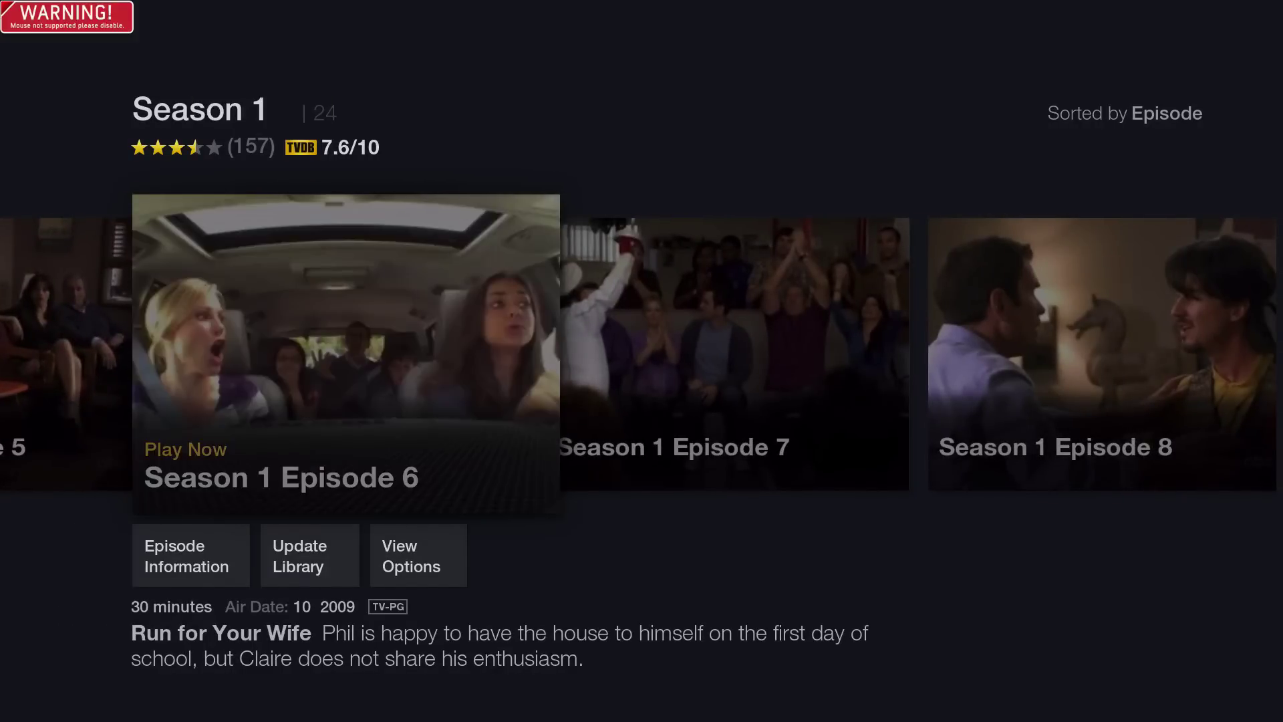
{"action": "key", "text": "Left"}
{"action": "key", "text": "Left"}
{"action": "key", "text": "Left"}
{"action": "key", "text": "Left"}
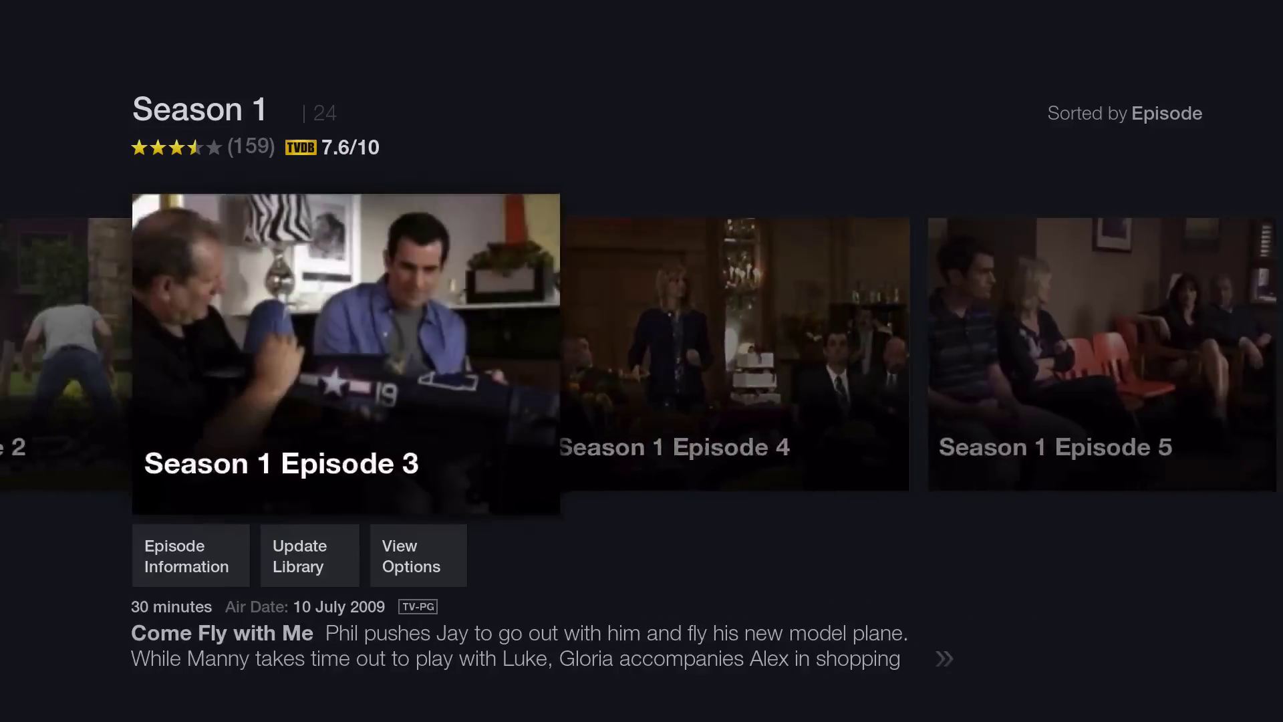
{"action": "key", "text": "Left"}
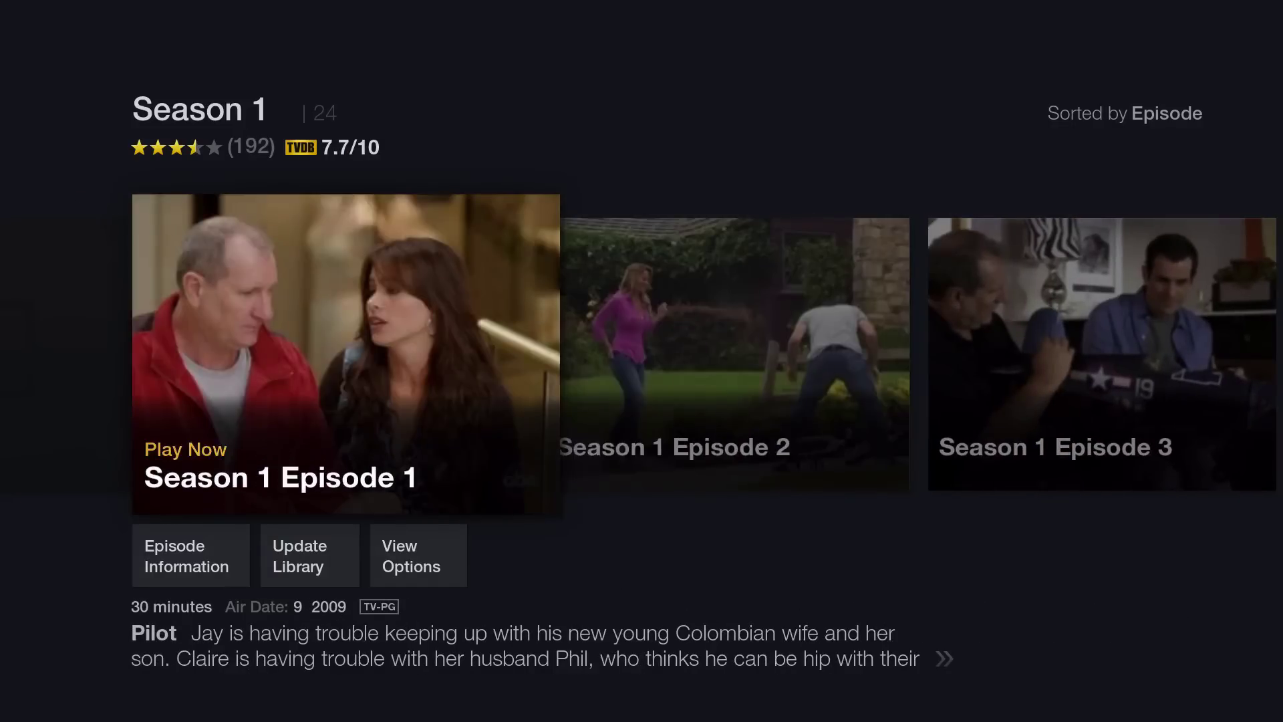
{"action": "key", "text": "Escape"}
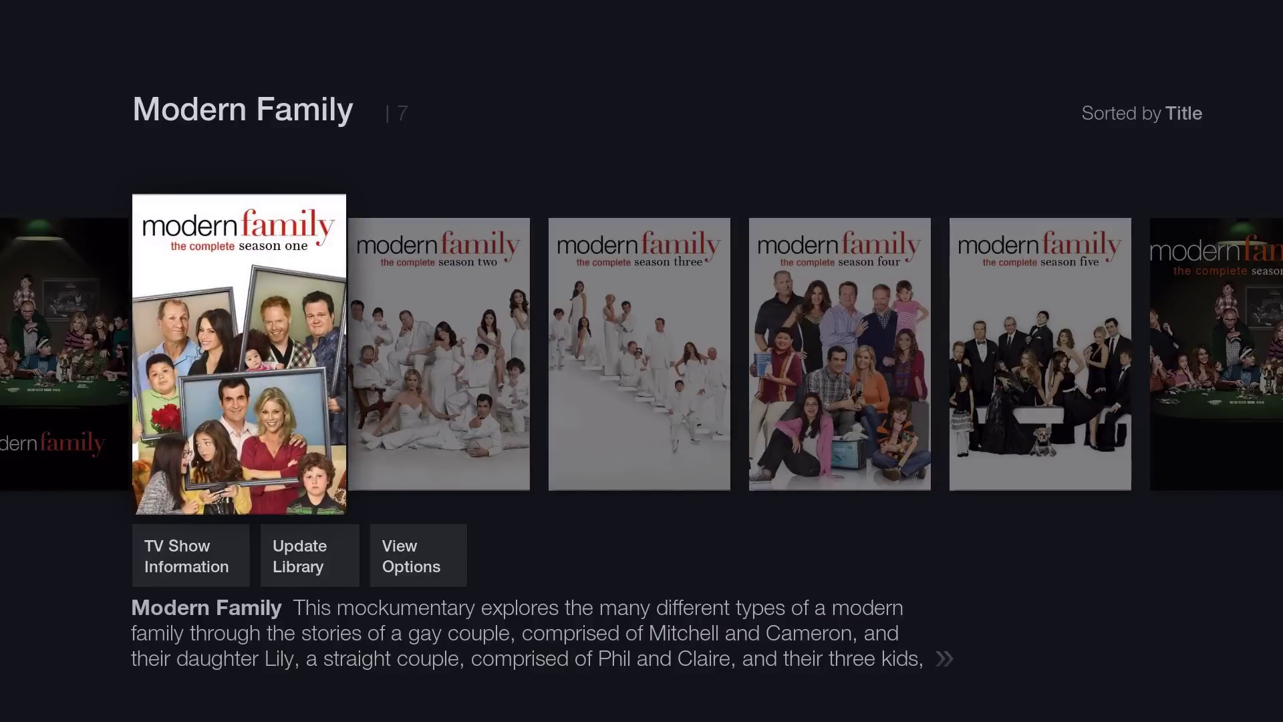
{"action": "key", "text": "Escape"}
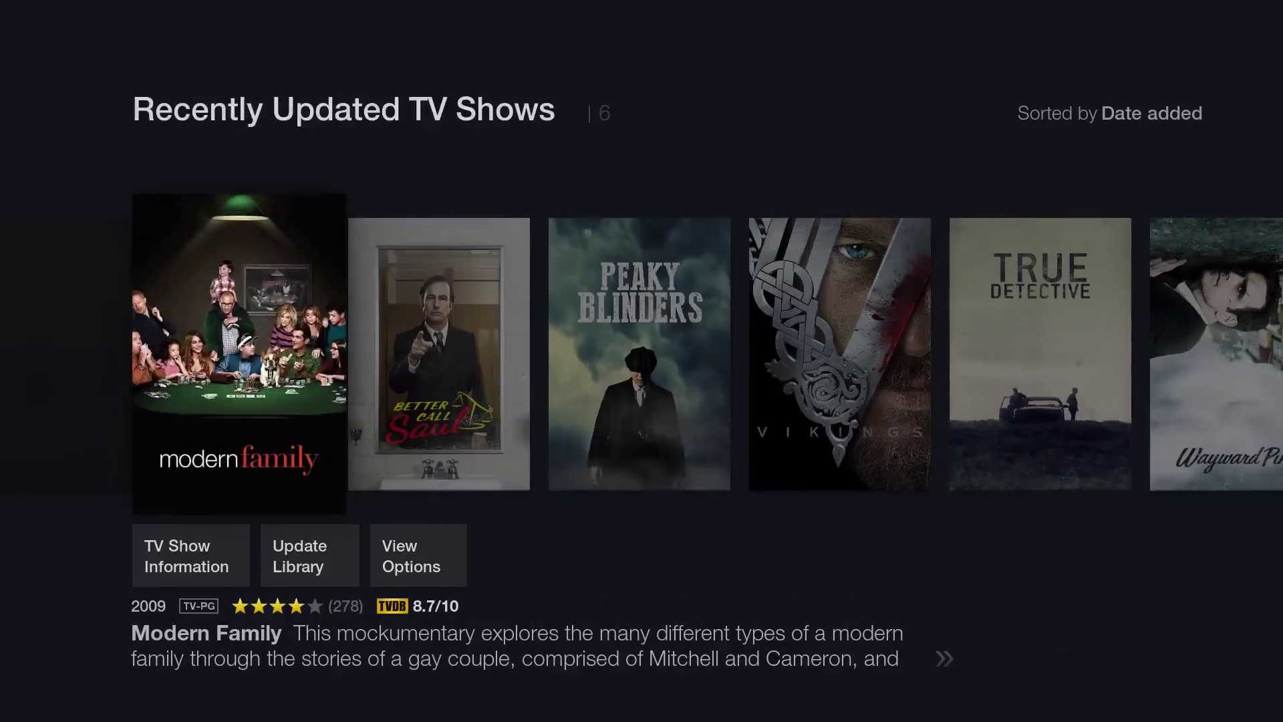
{"action": "key", "text": "Escape"}
{"action": "key", "text": "Down"}
Go to the Movies section and open the full Your Movies list
{"action": "key", "text": "Left"}
{"action": "key", "text": "Up"}
{"action": "key", "text": "Right"}
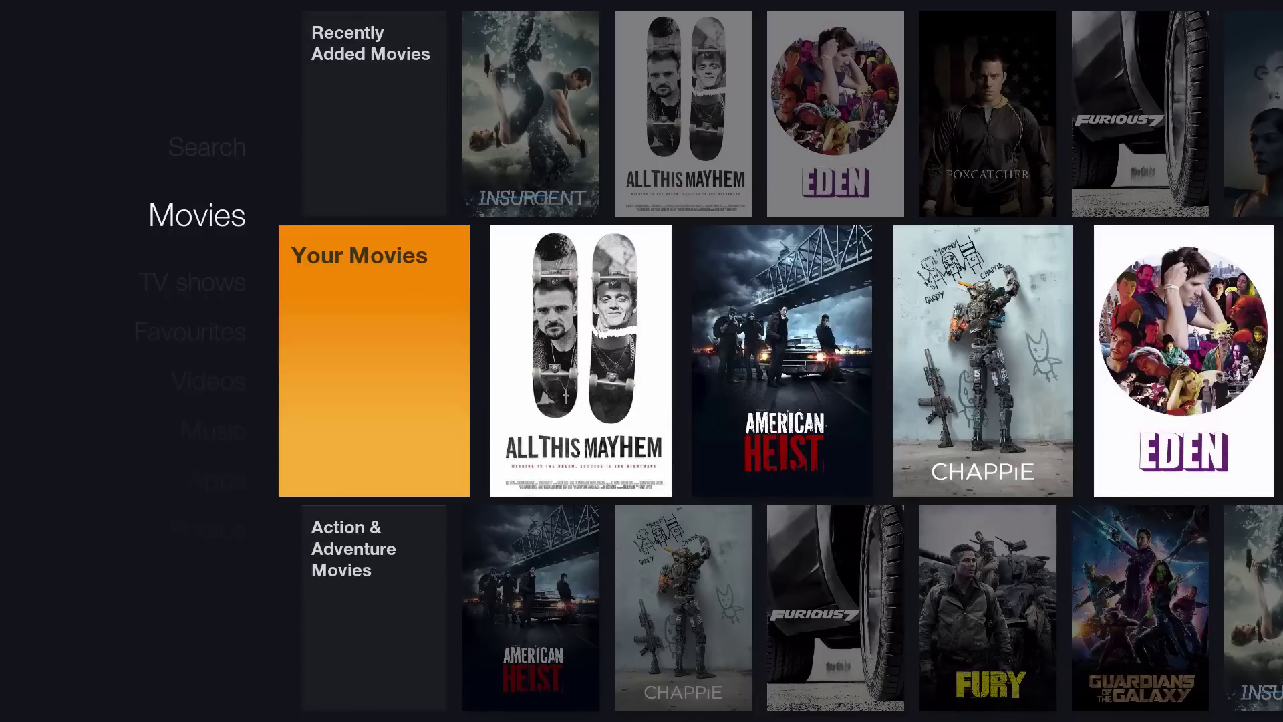
{"action": "key", "text": "Return"}
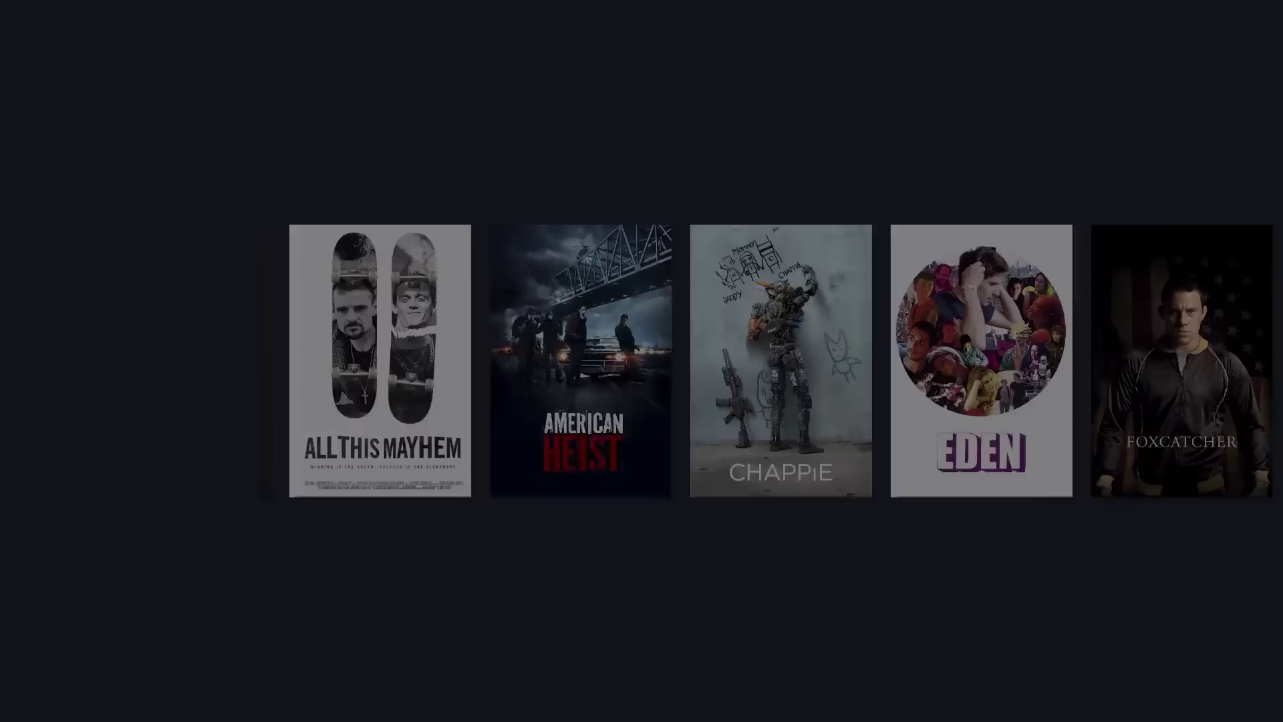
Browse the movie posters to Chappie and open its movie information page
{"action": "key", "text": "Right"}
{"action": "key", "text": "Right"}
{"action": "key", "text": "Right"}
{"action": "key", "text": "Right"}
{"action": "key", "text": "Right"}
{"action": "key", "text": "Right"}
{"action": "key", "text": "Right"}
{"action": "key", "text": "Right"}
{"action": "key", "text": "Right"}
{"action": "key", "text": "Right"}
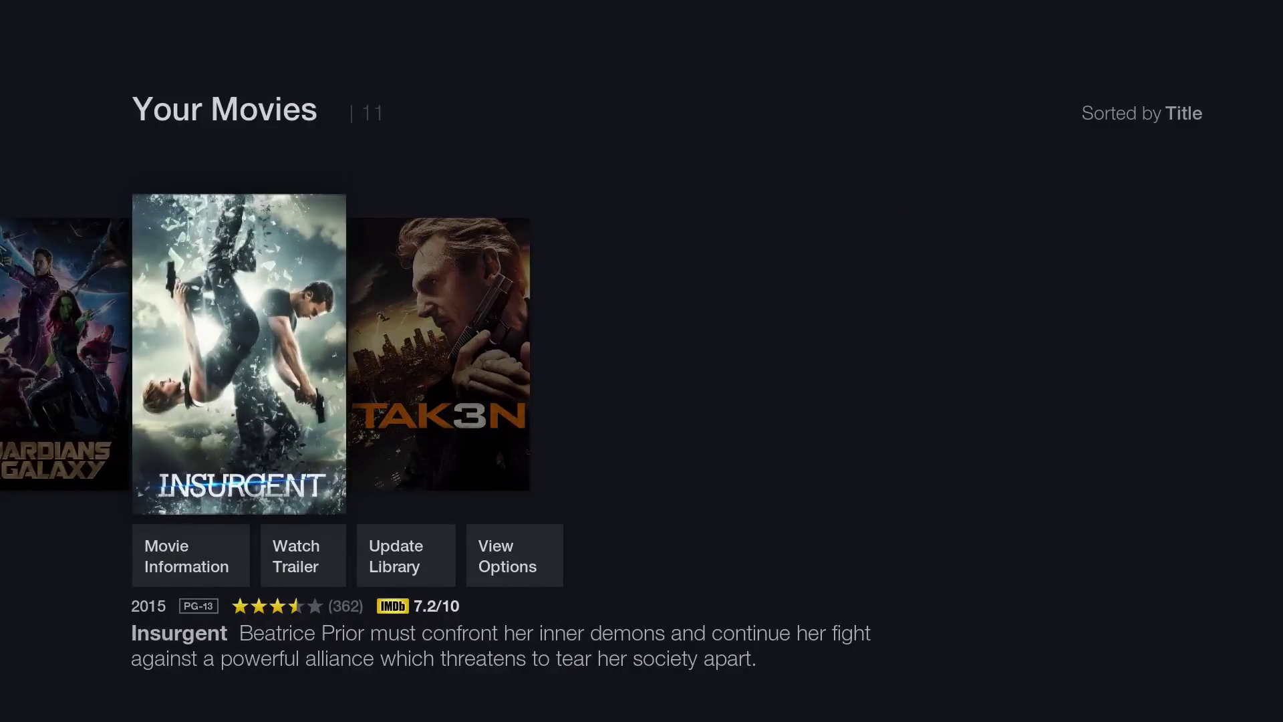
{"action": "key", "text": "Left"}
{"action": "key", "text": "Left"}
{"action": "key", "text": "Left"}
{"action": "key", "text": "Left"}
{"action": "key", "text": "Left"}
{"action": "key", "text": "Left"}
{"action": "key", "text": "Left"}
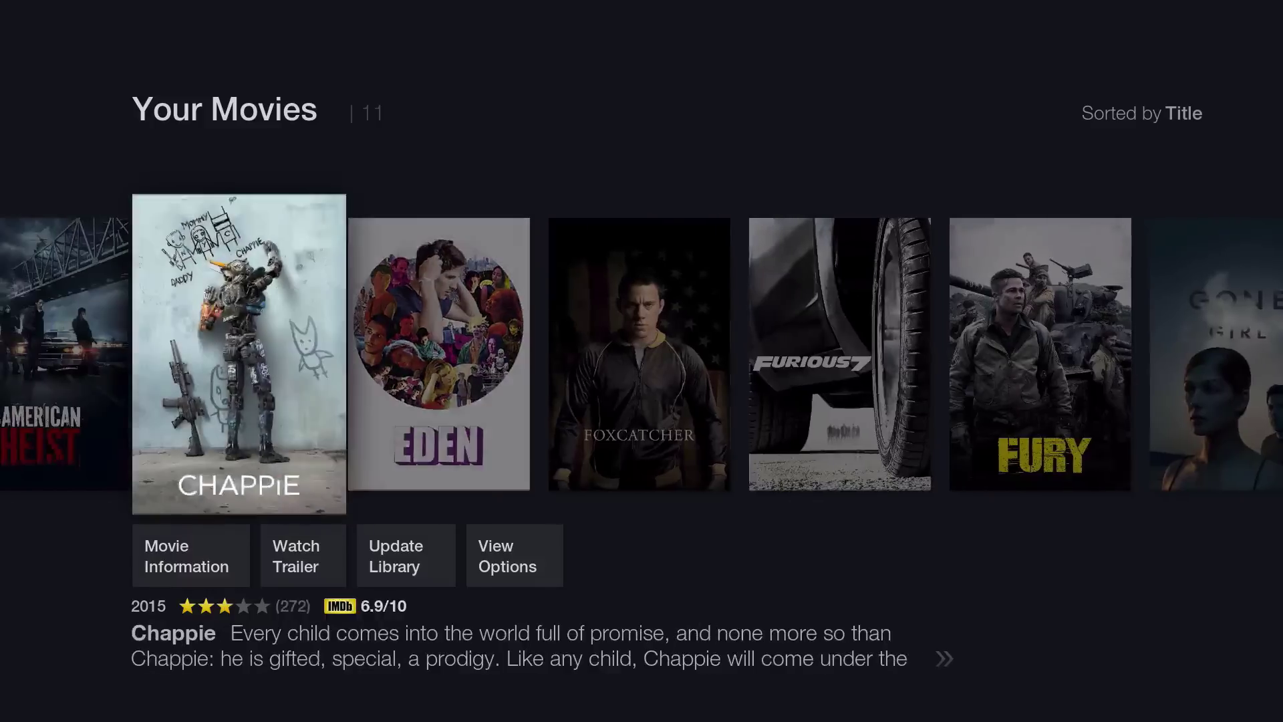
{"action": "key", "text": "Left"}
{"action": "key", "text": "Down"}
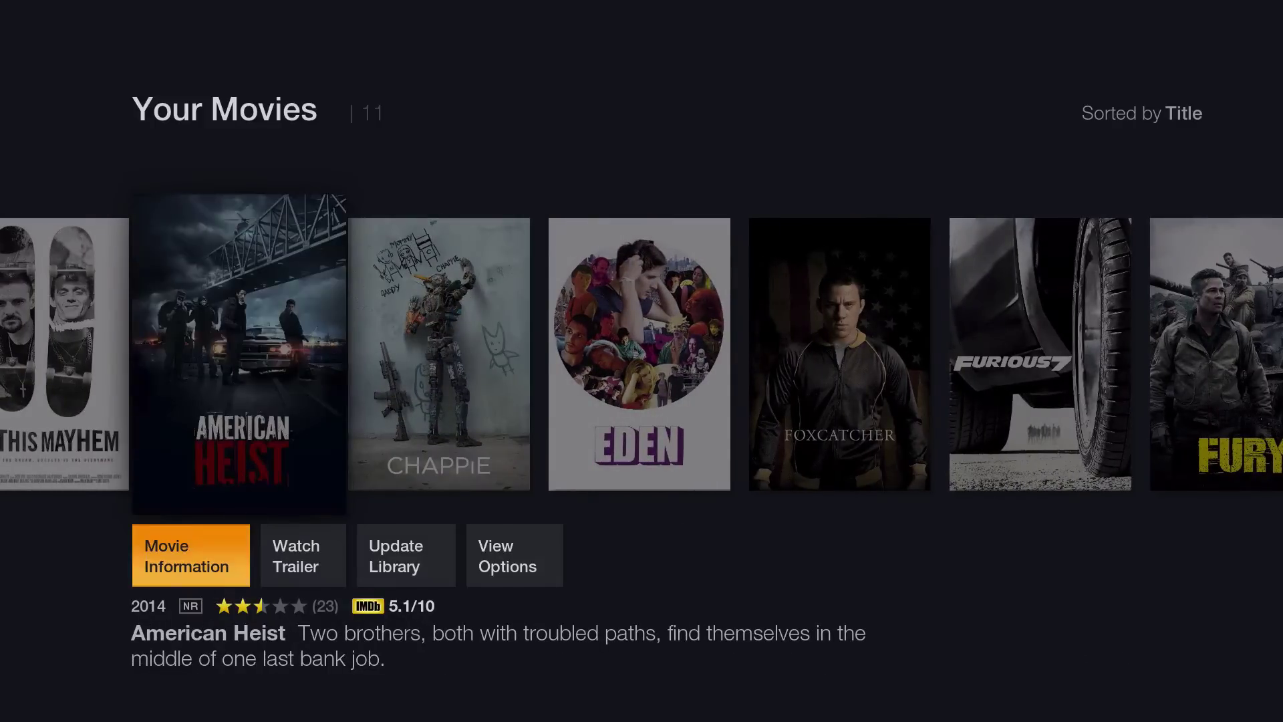
{"action": "key", "text": "Up"}
{"action": "key", "text": "Right"}
{"action": "key", "text": "Down"}
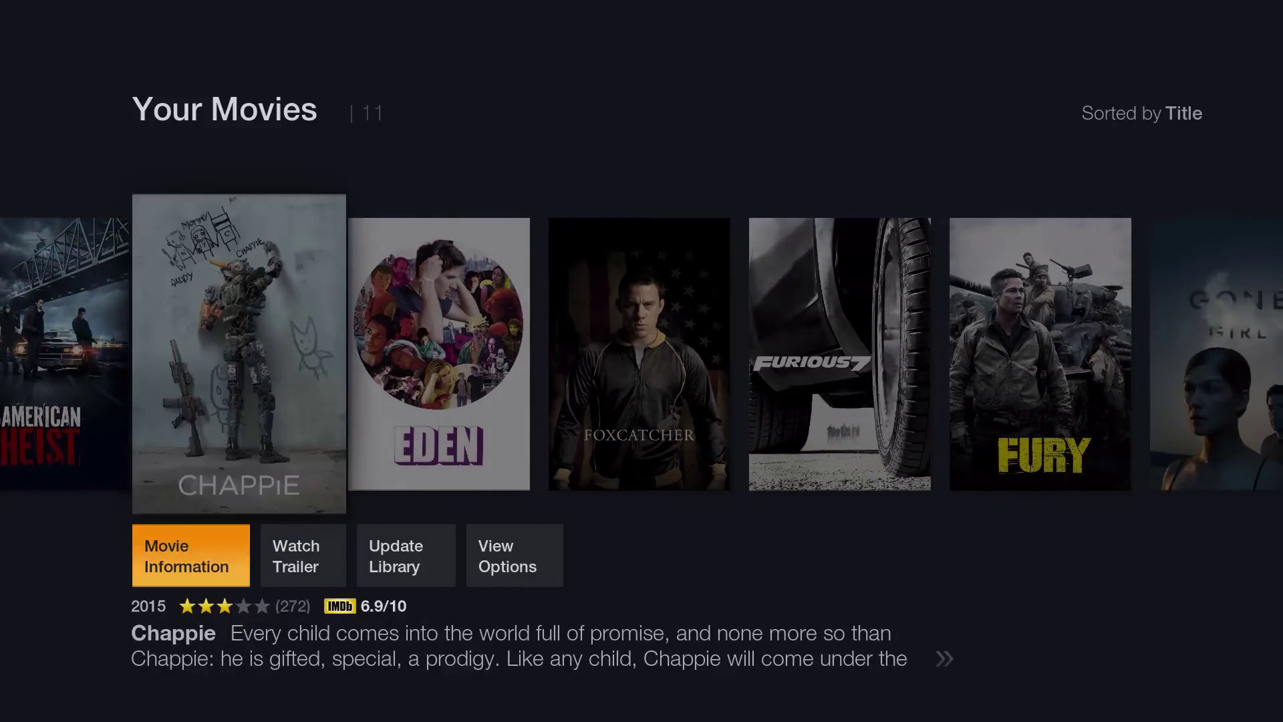
{"action": "key", "text": "Return"}
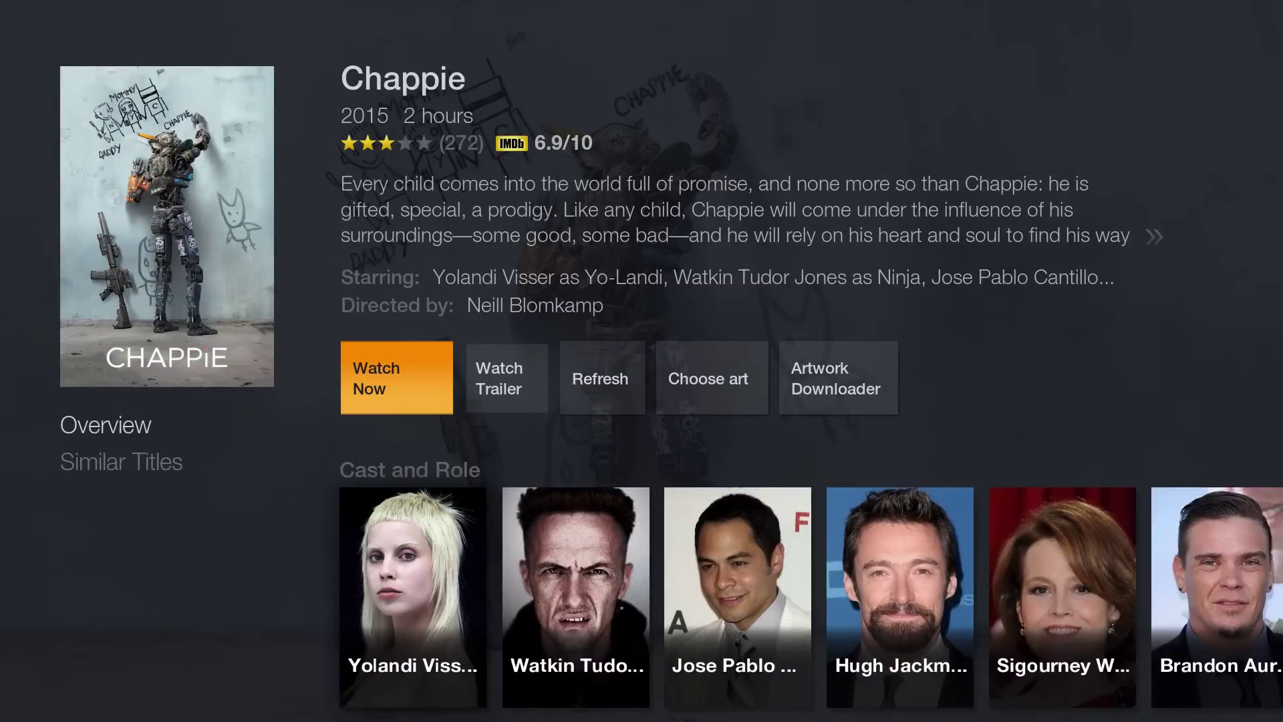
{"action": "key", "text": "Down"}
{"action": "key", "text": "Right"}
{"action": "key", "text": "Right"}
{"action": "key", "text": "Right"}
{"action": "key", "text": "Up"}
{"action": "key", "text": "Right"}
{"action": "key", "text": "Right"}
{"action": "key", "text": "Right"}
{"action": "key", "text": "Left"}
{"action": "key", "text": "Left"}
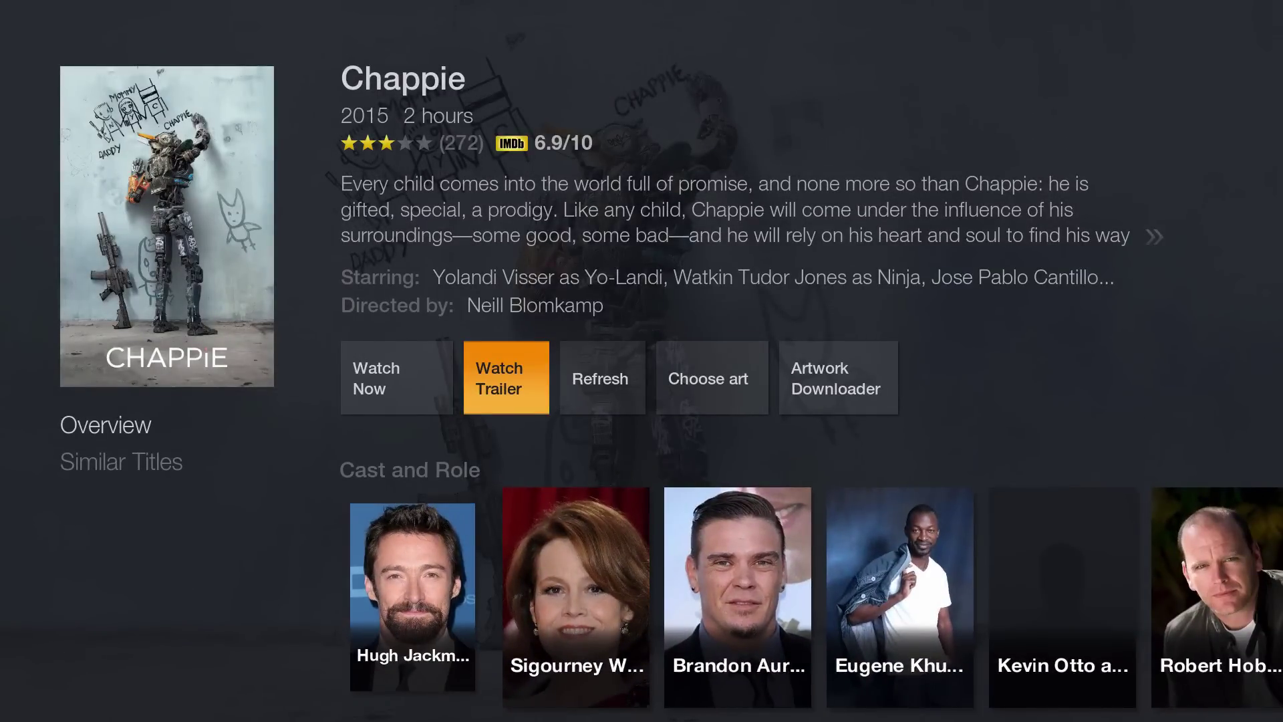
{"action": "key", "text": "Return"}
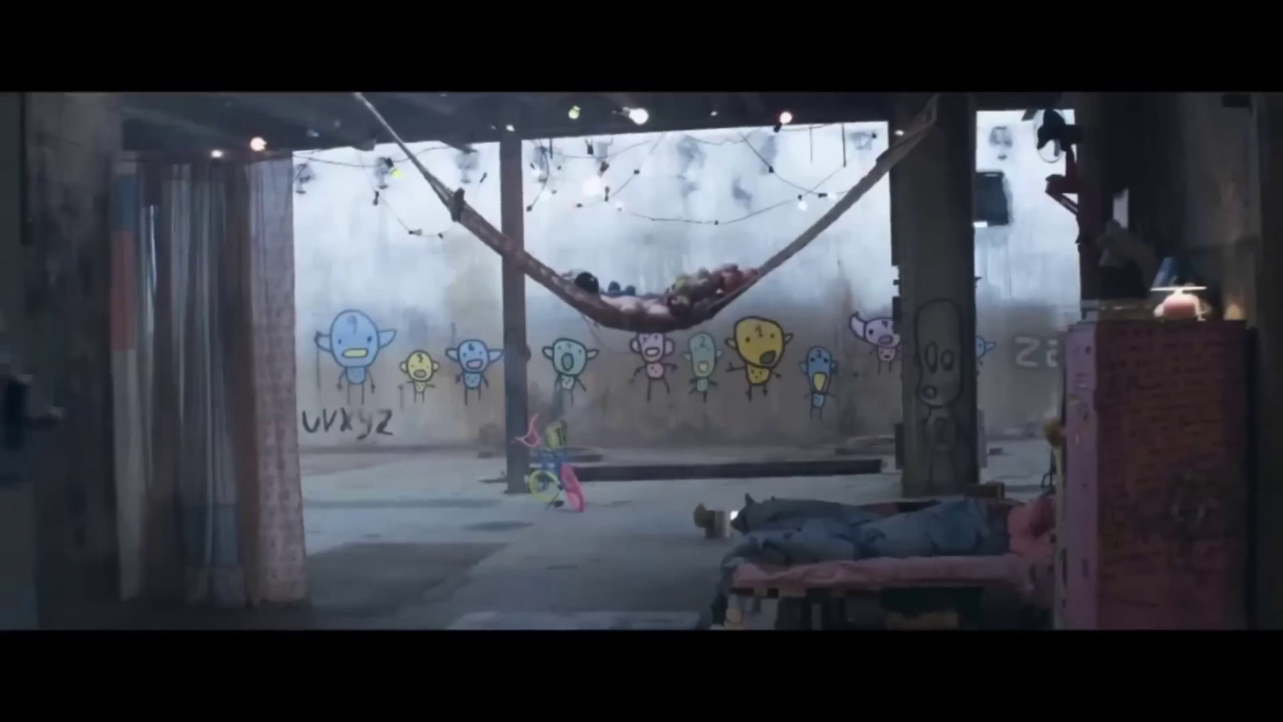
Show the Chappie trailer's playback info and options, then stop it and return to Your Movies
{"action": "key", "text": "Down"}
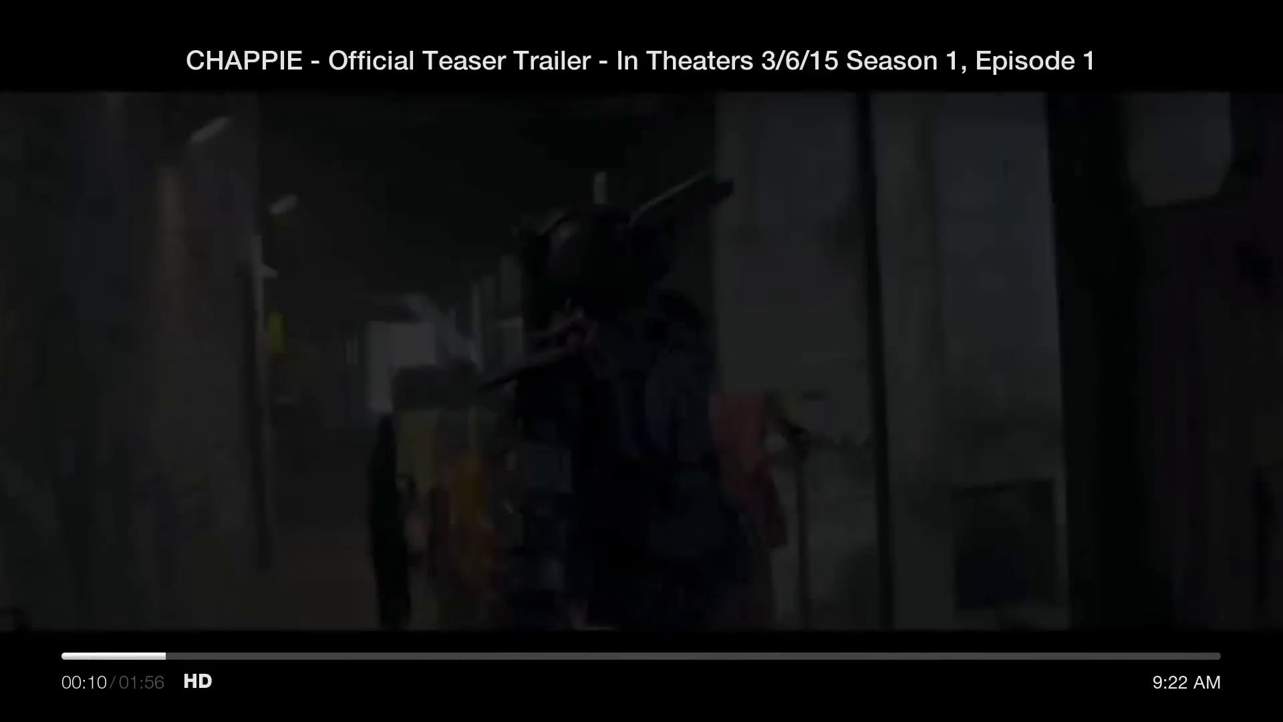
{"action": "key", "text": "Up"}
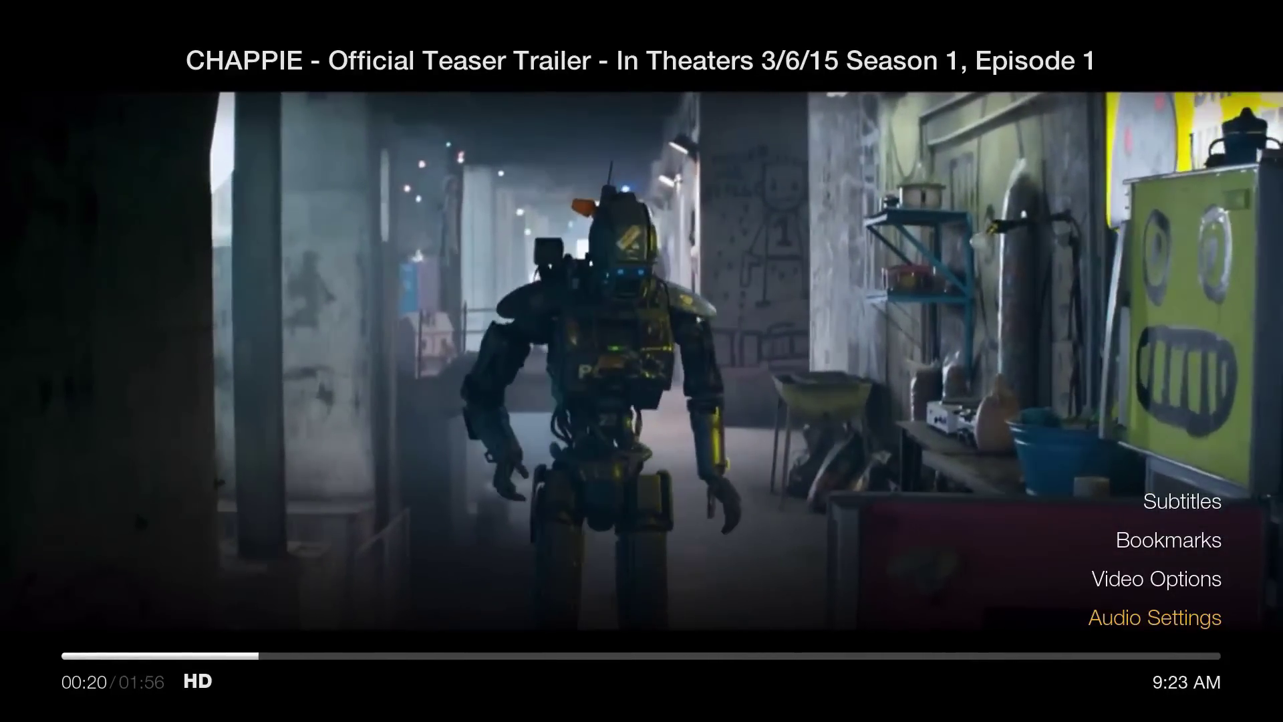
{"action": "key", "text": "Escape"}
{"action": "key", "text": "Left"}
{"action": "key", "text": "Left"}
{"action": "key", "text": "Left"}
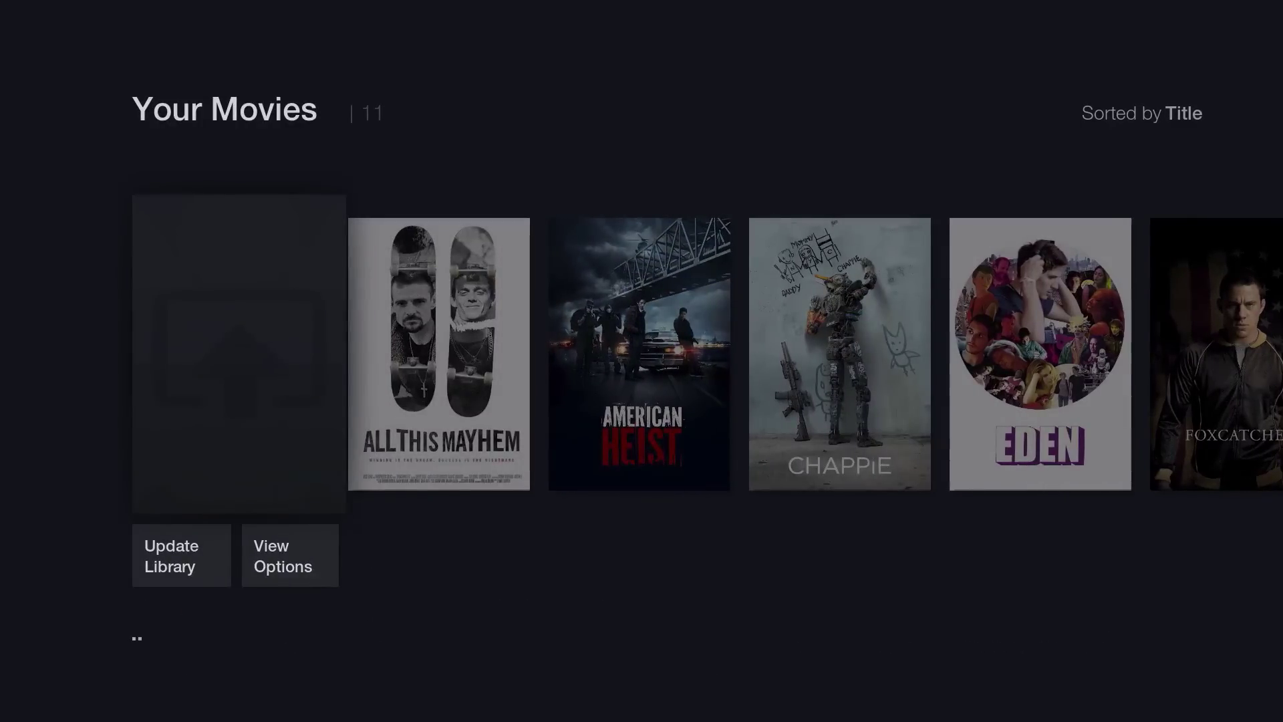
{"action": "key", "text": "Escape"}
{"action": "key", "text": "Left"}
{"action": "key", "text": "Down"}
{"action": "key", "text": "Down"}
{"action": "key", "text": "Down"}
{"action": "key", "text": "Up"}
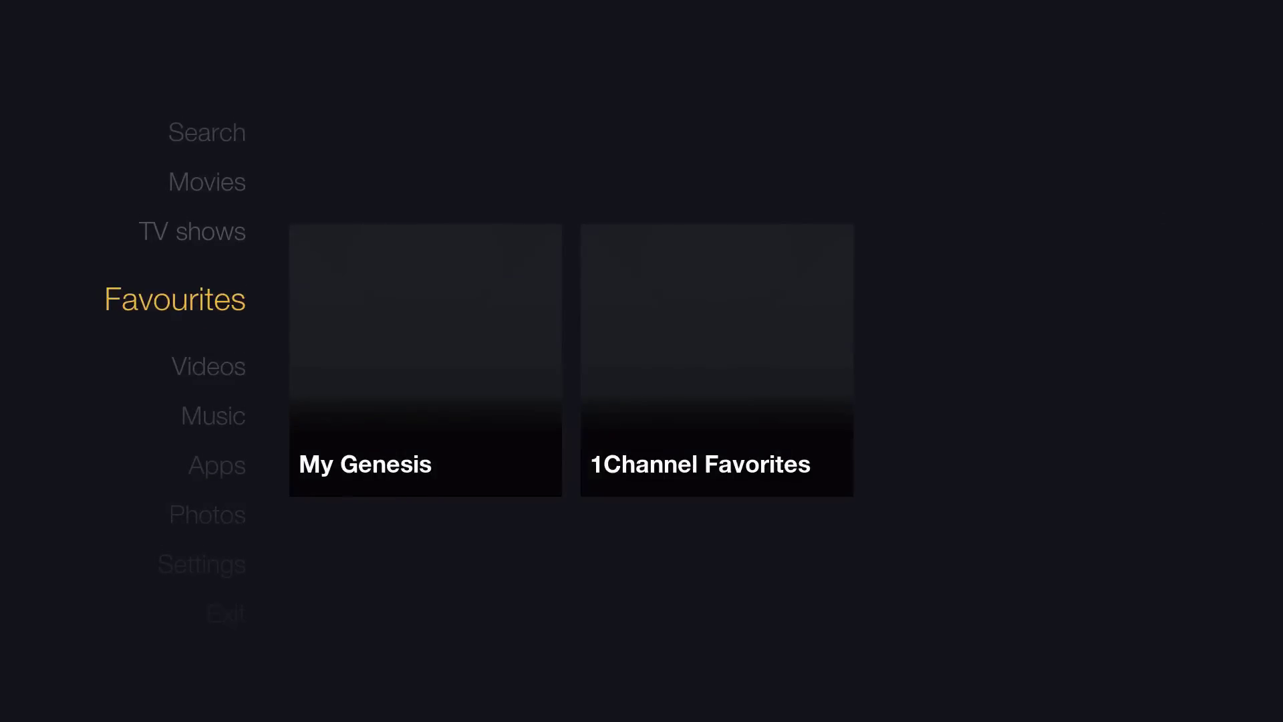
{"action": "key", "text": "Down"}
{"action": "key", "text": "Return"}
{"action": "key", "text": "Right"}
{"action": "key", "text": "Right"}
{"action": "key", "text": "Right"}
{"action": "key", "text": "Right"}
{"action": "key", "text": "Right"}
{"action": "key", "text": "Right"}
{"action": "key", "text": "Return"}
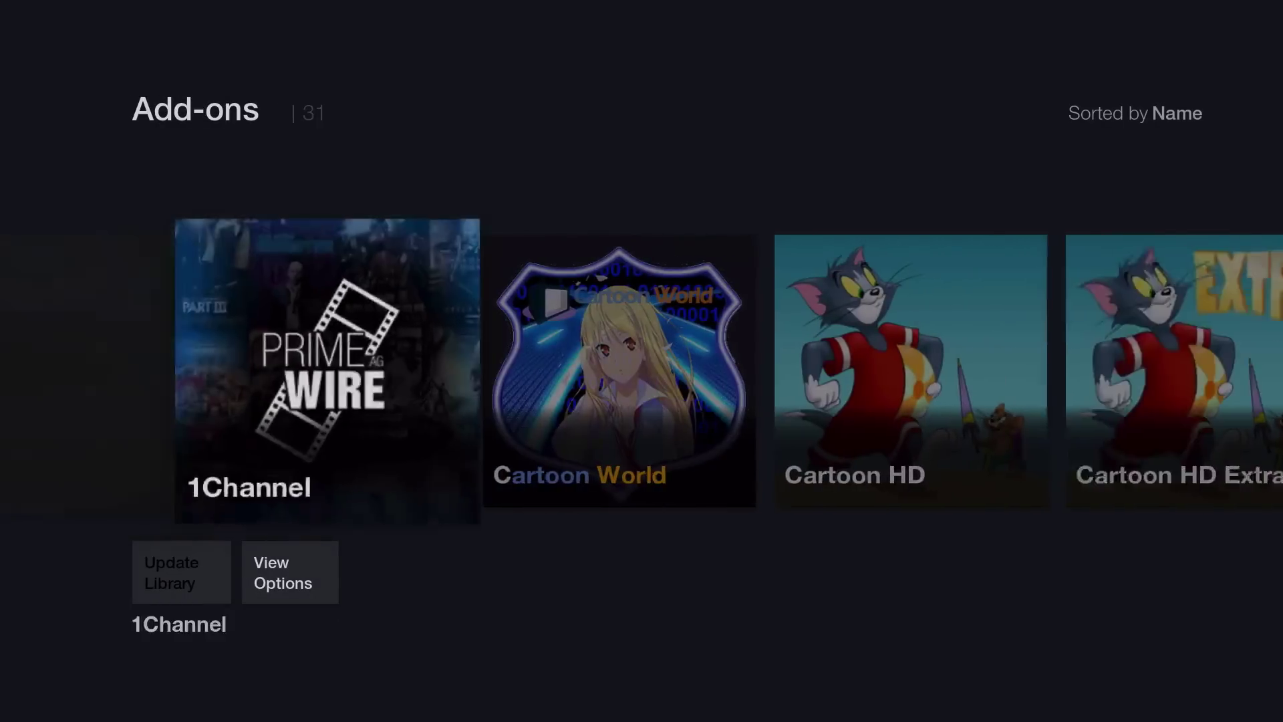
{"action": "key", "text": "Right"}
{"action": "key", "text": "Right"}
{"action": "key", "text": "Right"}
{"action": "key", "text": "Right"}
{"action": "key", "text": "Right"}
{"action": "key", "text": "Right"}
{"action": "key", "text": "Right"}
{"action": "key", "text": "Right"}
{"action": "key", "text": "Right"}
{"action": "key", "text": "Right"}
{"action": "key", "text": "Right"}
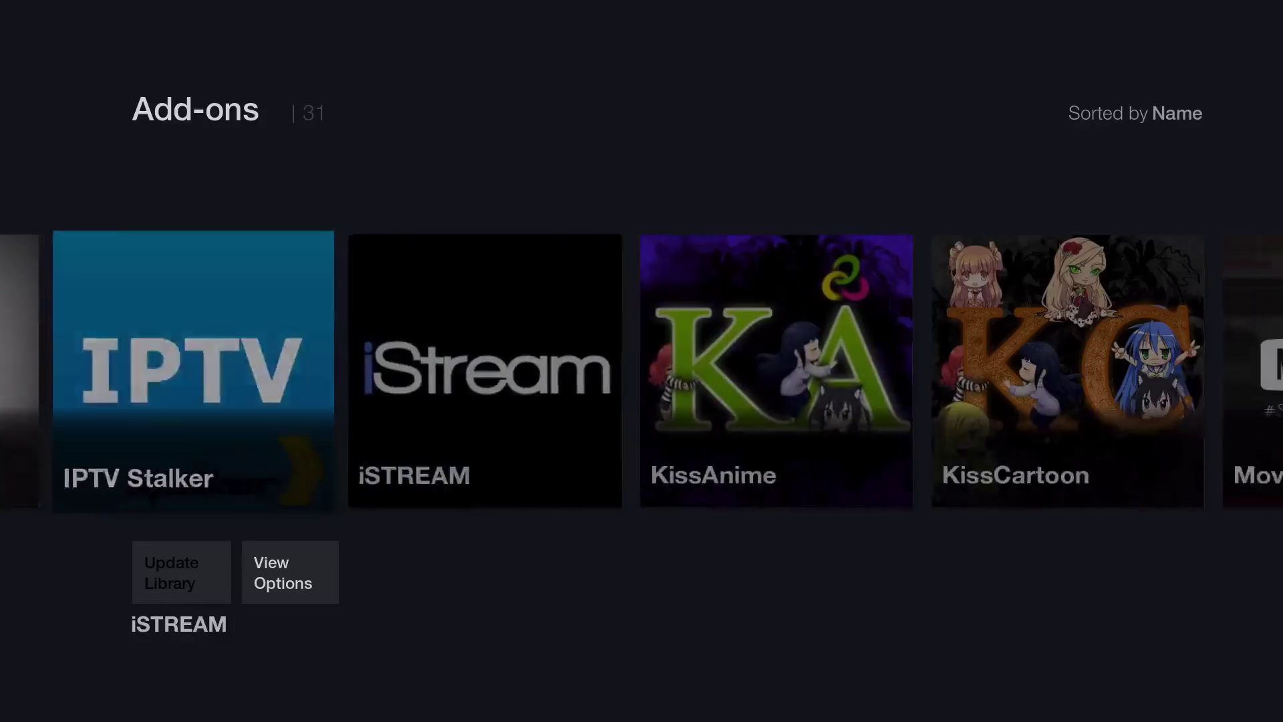
{"action": "key", "text": "Right"}
{"action": "key", "text": "BackSpace"}
{"action": "key", "text": "Left"}
{"action": "key", "text": "Left"}
{"action": "key", "text": "BackSpace"}
{"action": "key", "text": "Up"}
{"action": "key", "text": "Up"}
{"action": "key", "text": "Up"}
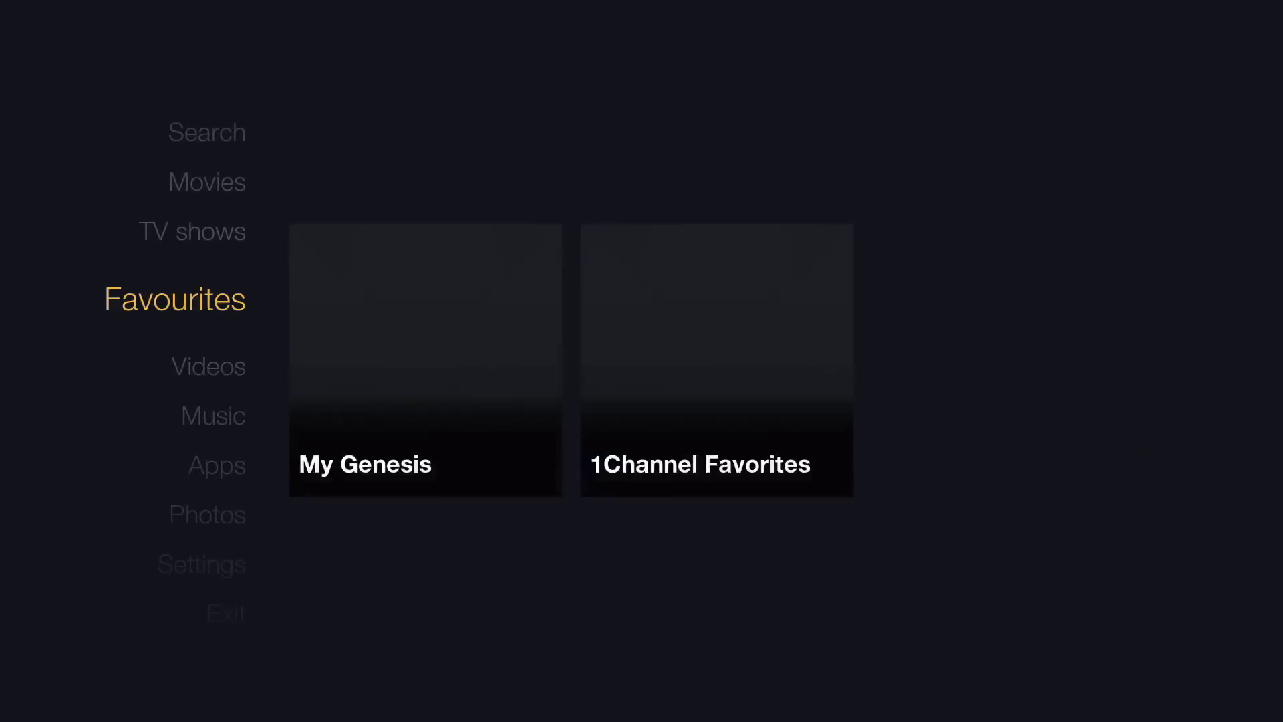
{"action": "key", "text": "Right"}
{"action": "key", "text": "Return"}
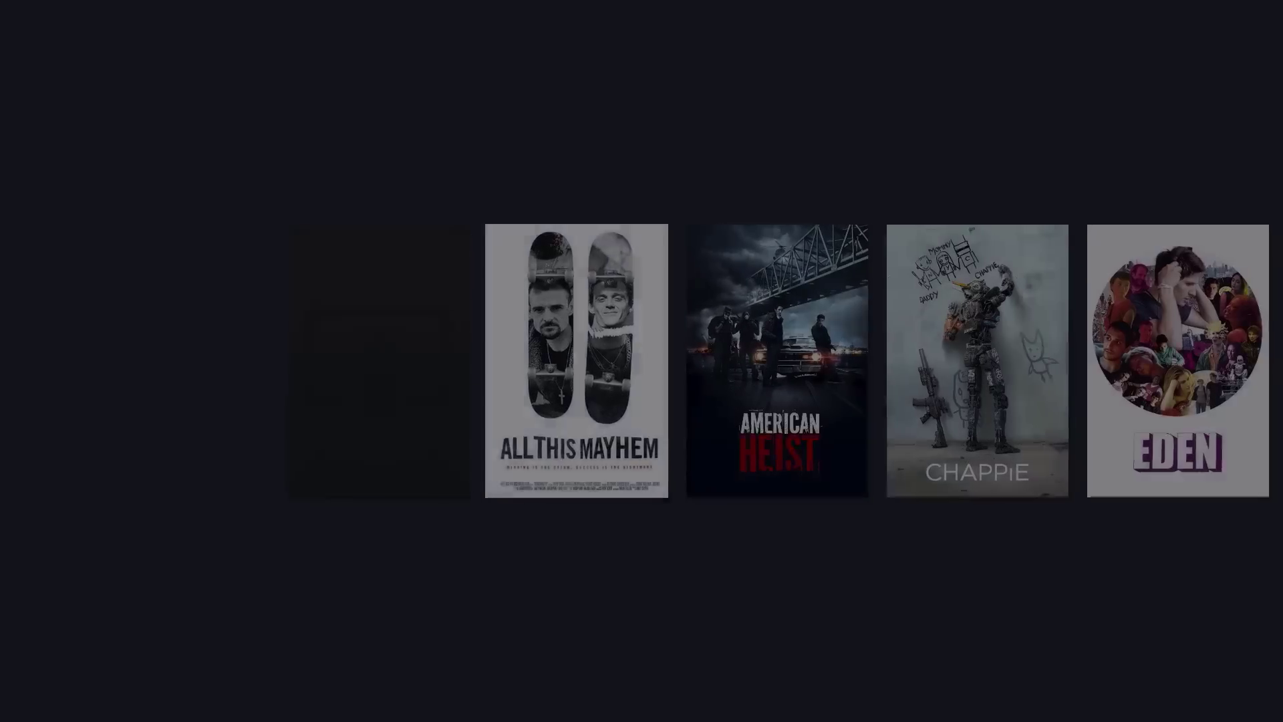
Cycle the movie sort through Year, Duration and Date added back to Title, then leave
{"action": "key", "text": "Right"}
{"action": "key", "text": "Right"}
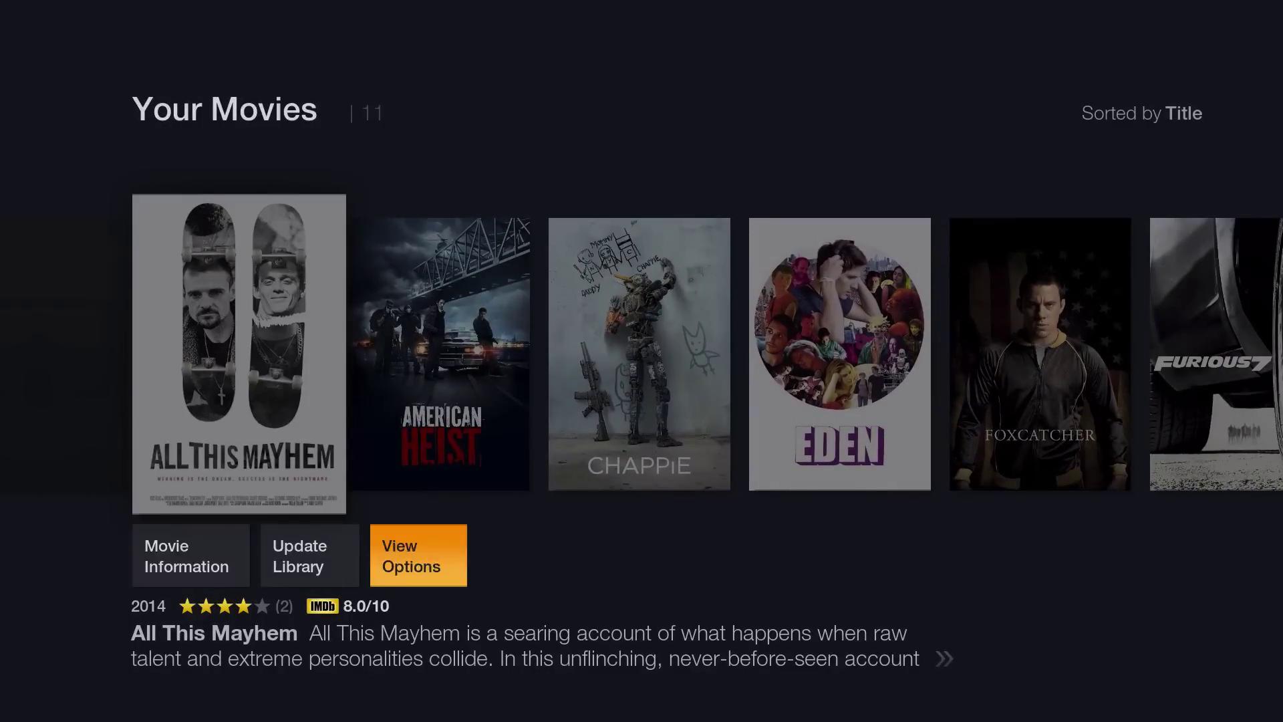
{"action": "key", "text": "Return"}
{"action": "key", "text": "Return"}
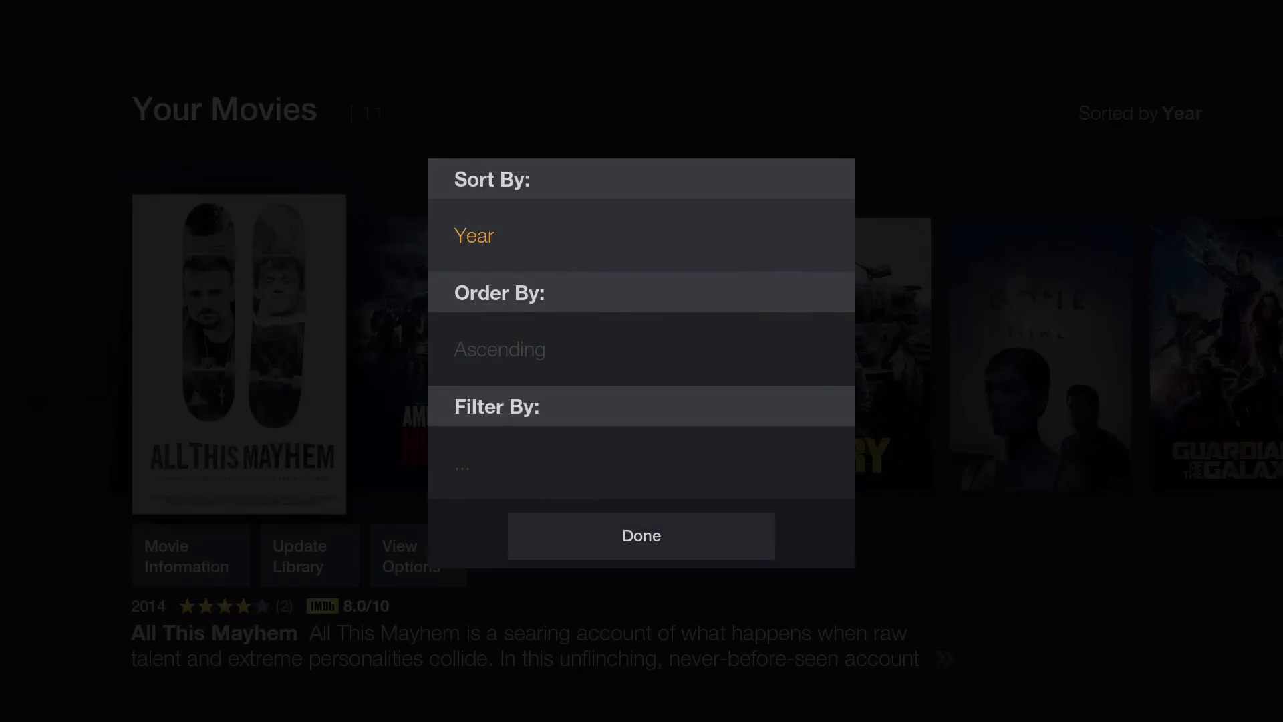
{"action": "key", "text": "Return"}
{"action": "key", "text": "Return"}
{"action": "key", "text": "Return"}
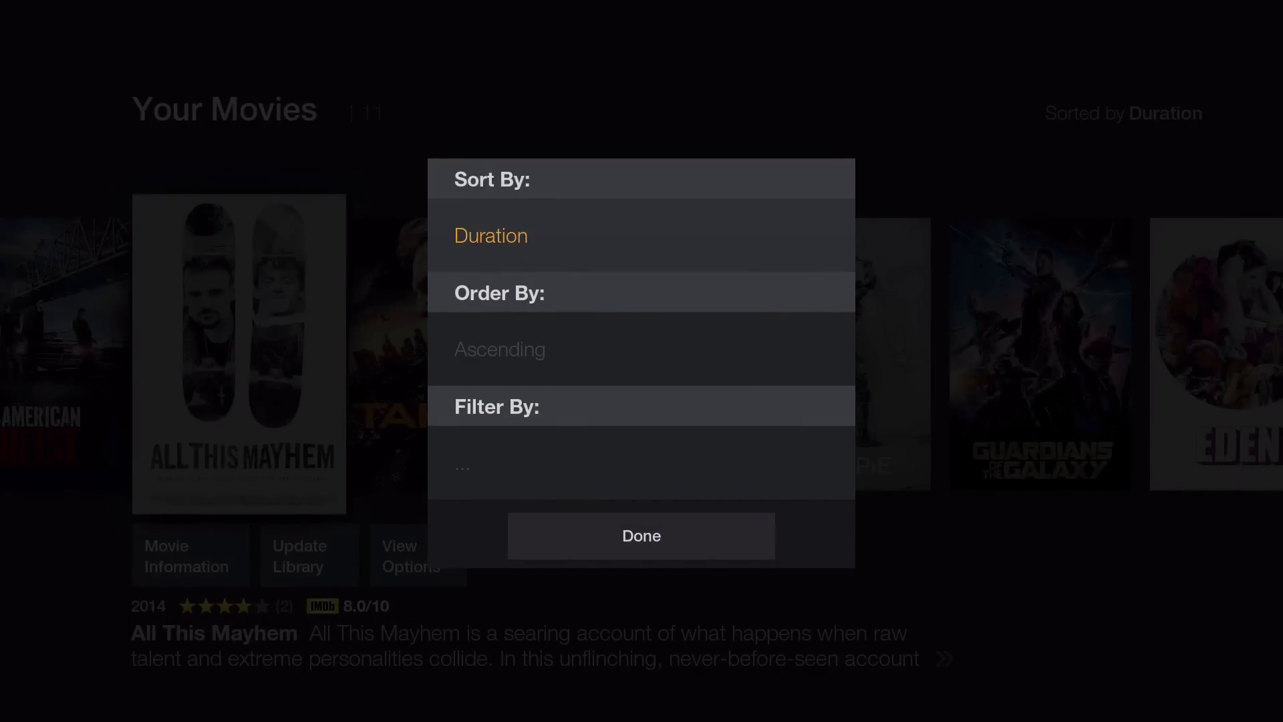
{"action": "key", "text": "Return"}
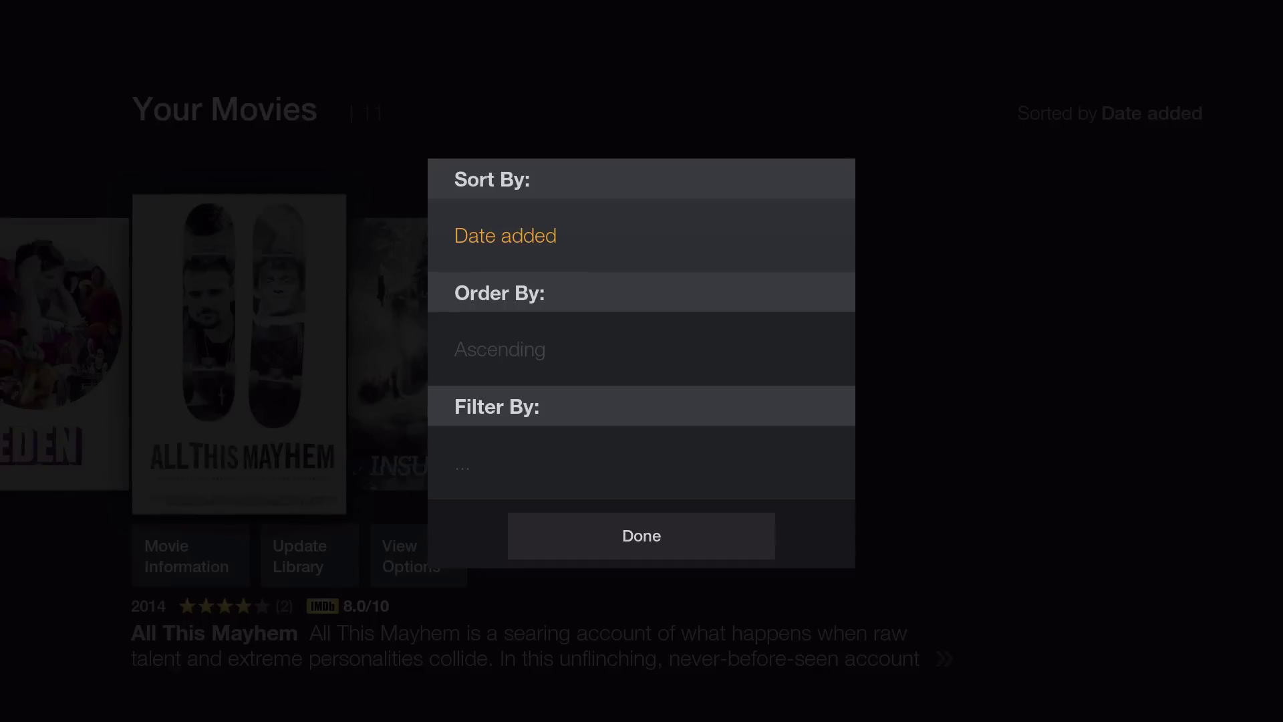
{"action": "key", "text": "Return"}
{"action": "key", "text": "Return"}
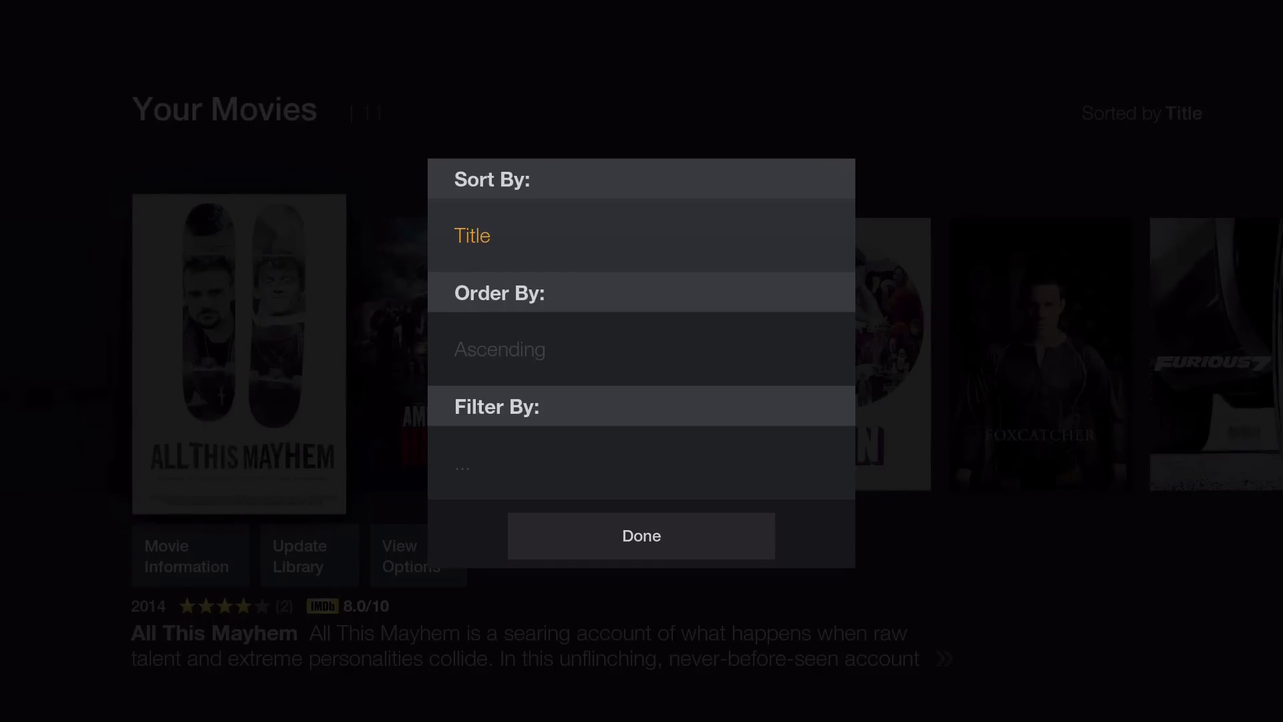
{"action": "key", "text": "Escape"}
Go to Settings > Appearance > Skin settings and open Customise Home menu
{"action": "key", "text": "Left"}
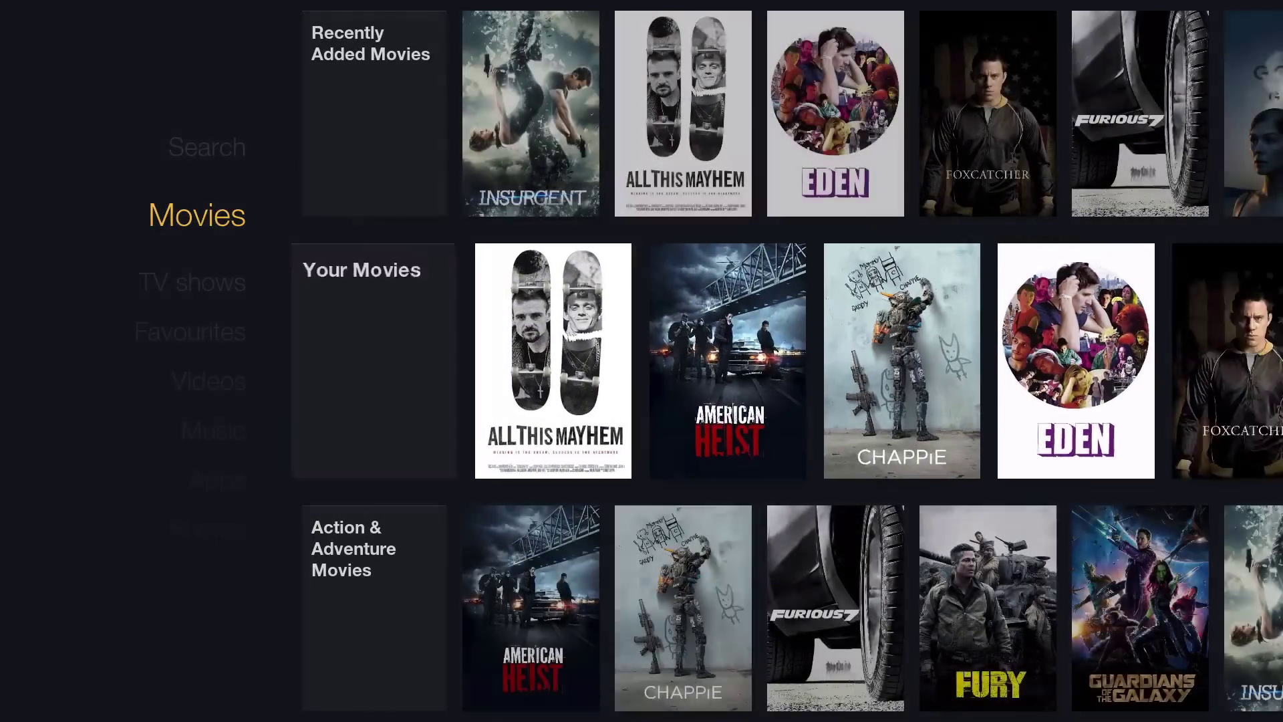
{"action": "key", "text": "Down"}
{"action": "key", "text": "Down"}
{"action": "key", "text": "Down"}
{"action": "key", "text": "Down"}
{"action": "key", "text": "Down"}
{"action": "key", "text": "Down"}
{"action": "key", "text": "Down"}
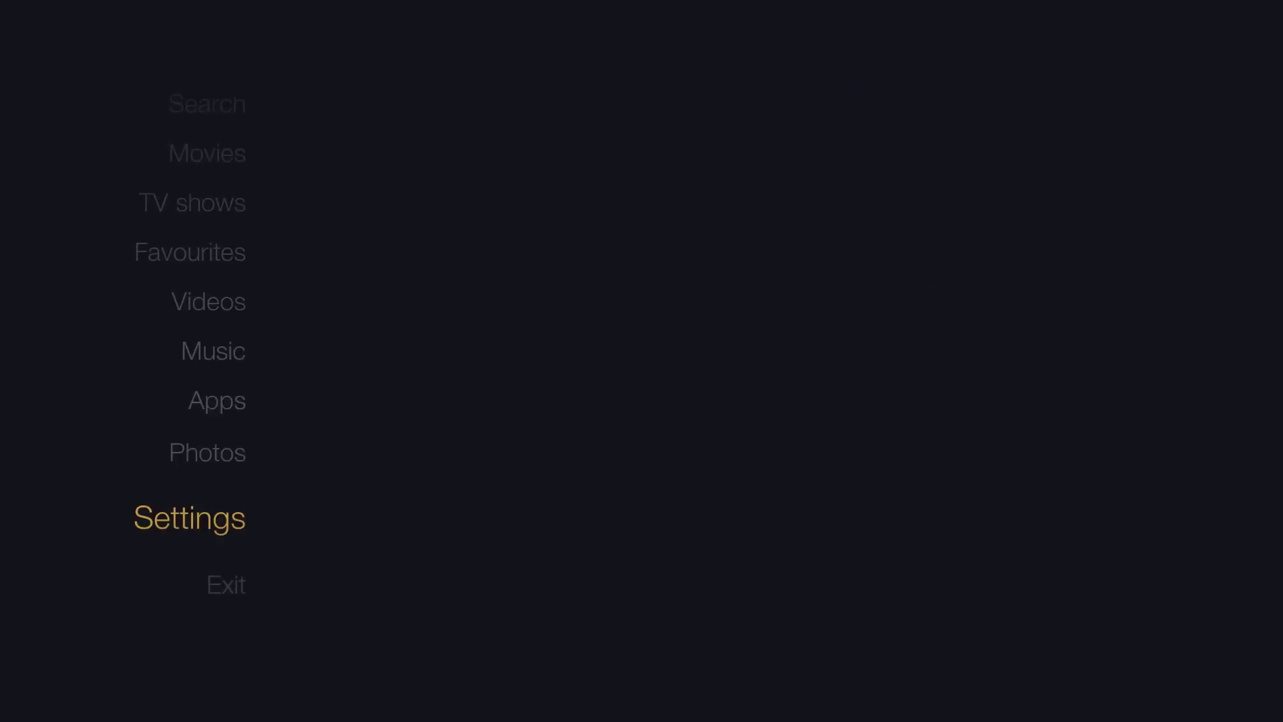
{"action": "key", "text": "Return"}
{"action": "key", "text": "Return"}
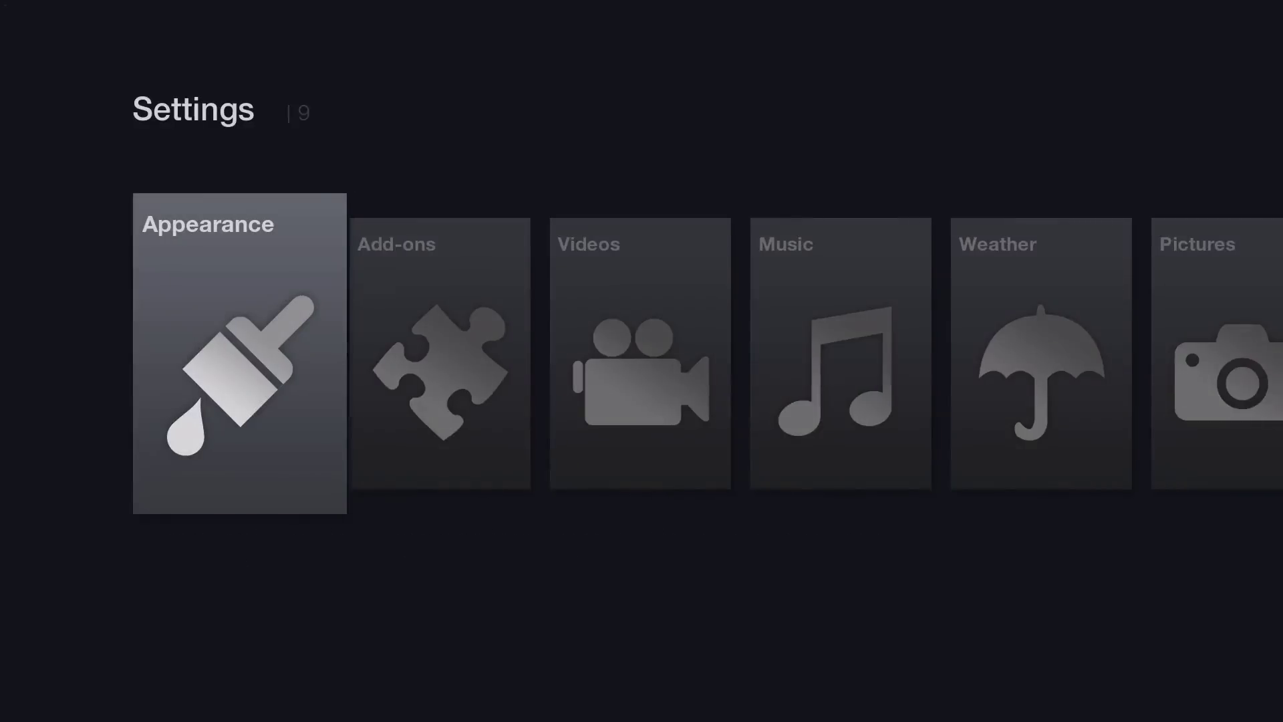
{"action": "key", "text": "Down"}
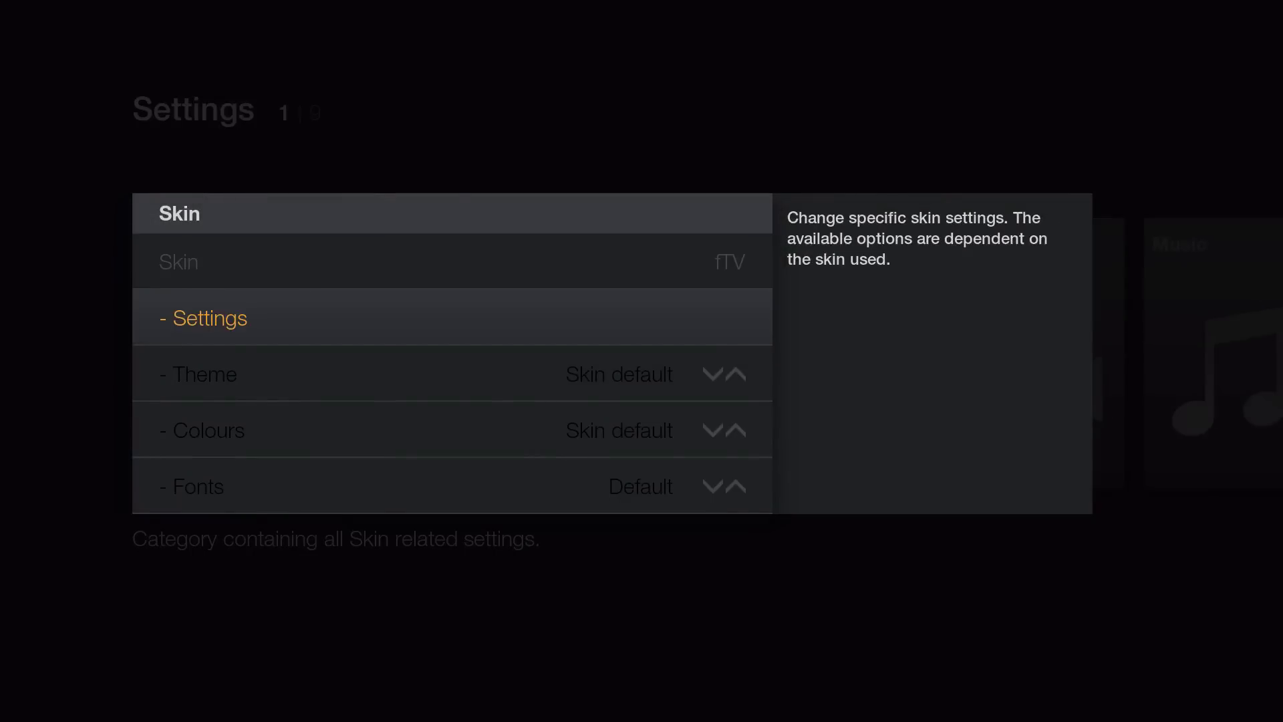
{"action": "key", "text": "Return"}
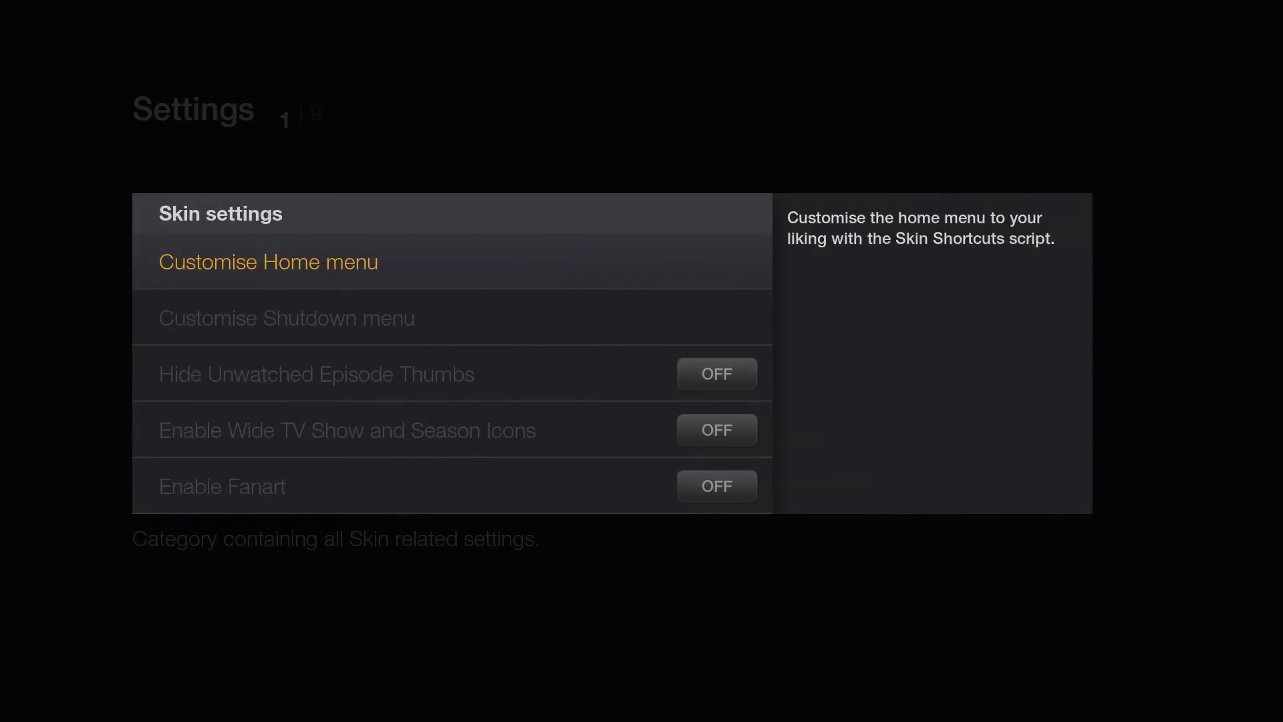
{"action": "key", "text": "Return"}
{"action": "key", "text": "Left"}
{"action": "key", "text": "Left"}
Delete the Music item from the home menu
{"action": "key", "text": "Down"}
{"action": "key", "text": "Down"}
{"action": "key", "text": "Down"}
{"action": "key", "text": "Down"}
{"action": "key", "text": "Down"}
{"action": "key", "text": "Down"}
{"action": "key", "text": "Down"}
{"action": "key", "text": "Down"}
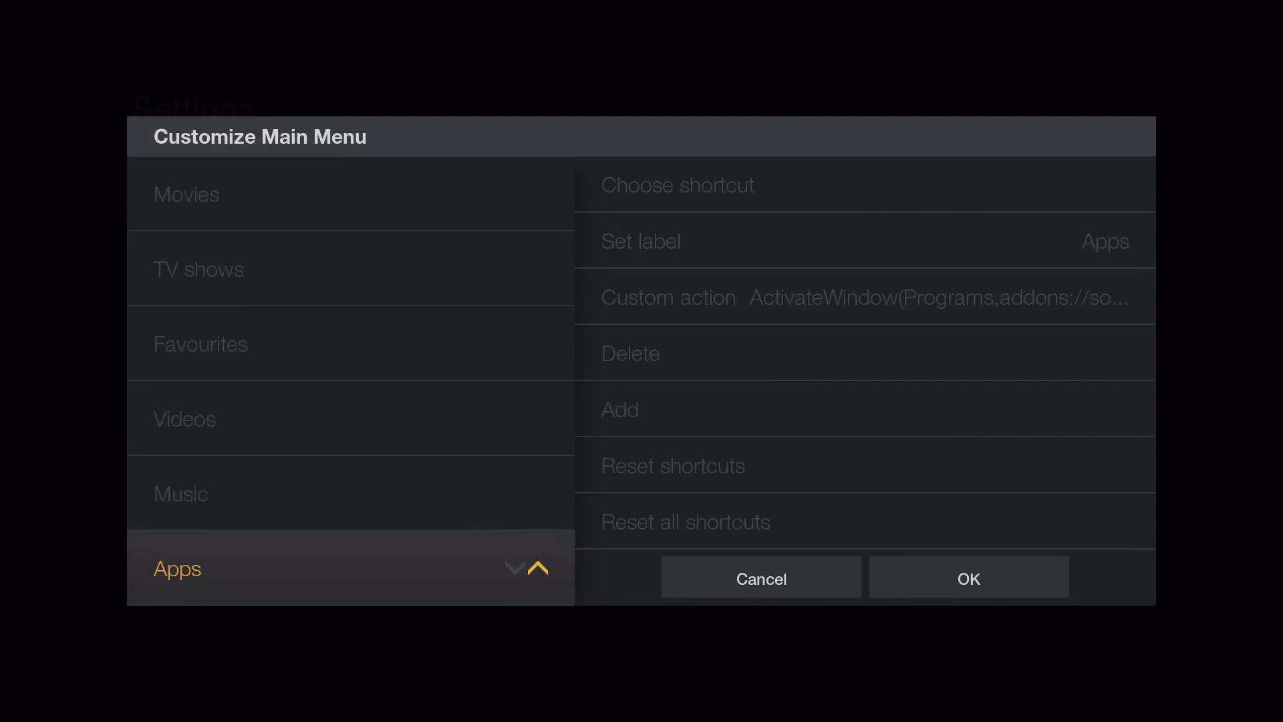
{"action": "key", "text": "Up"}
{"action": "key", "text": "Up"}
{"action": "key", "text": "Up"}
{"action": "key", "text": "Right"}
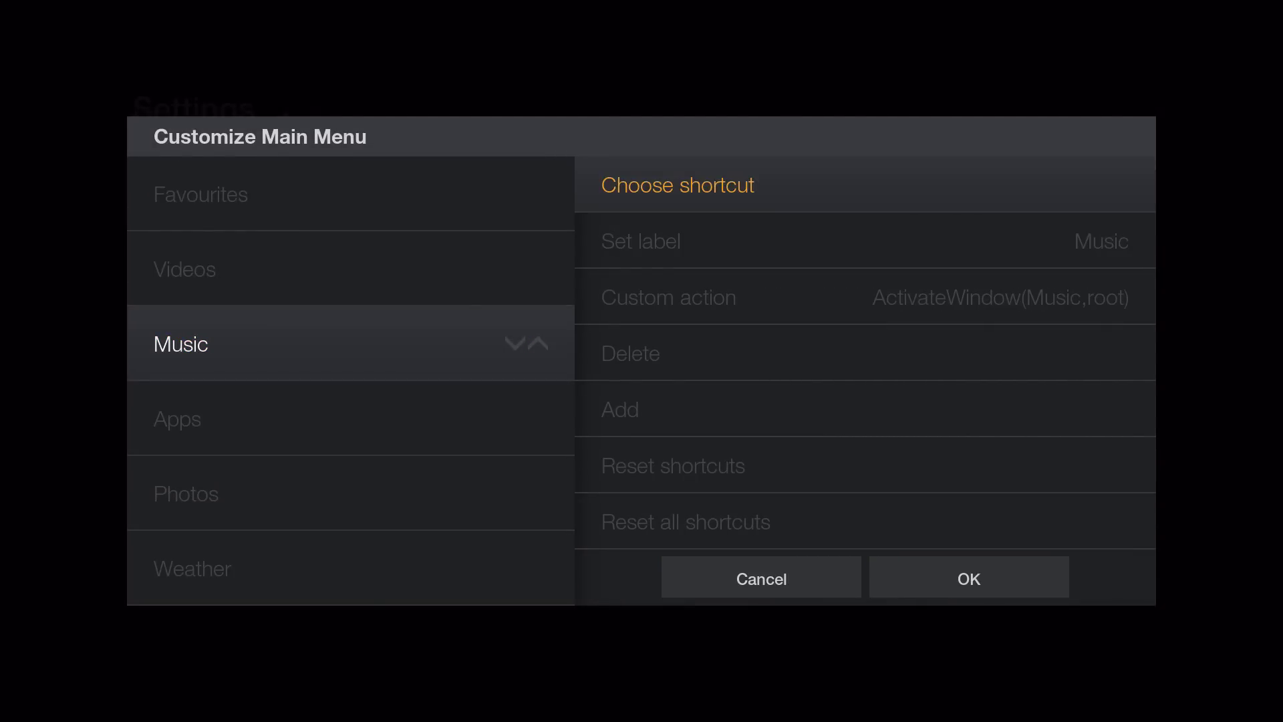
{"action": "key", "text": "Down"}
{"action": "key", "text": "Down"}
{"action": "key", "text": "Down"}
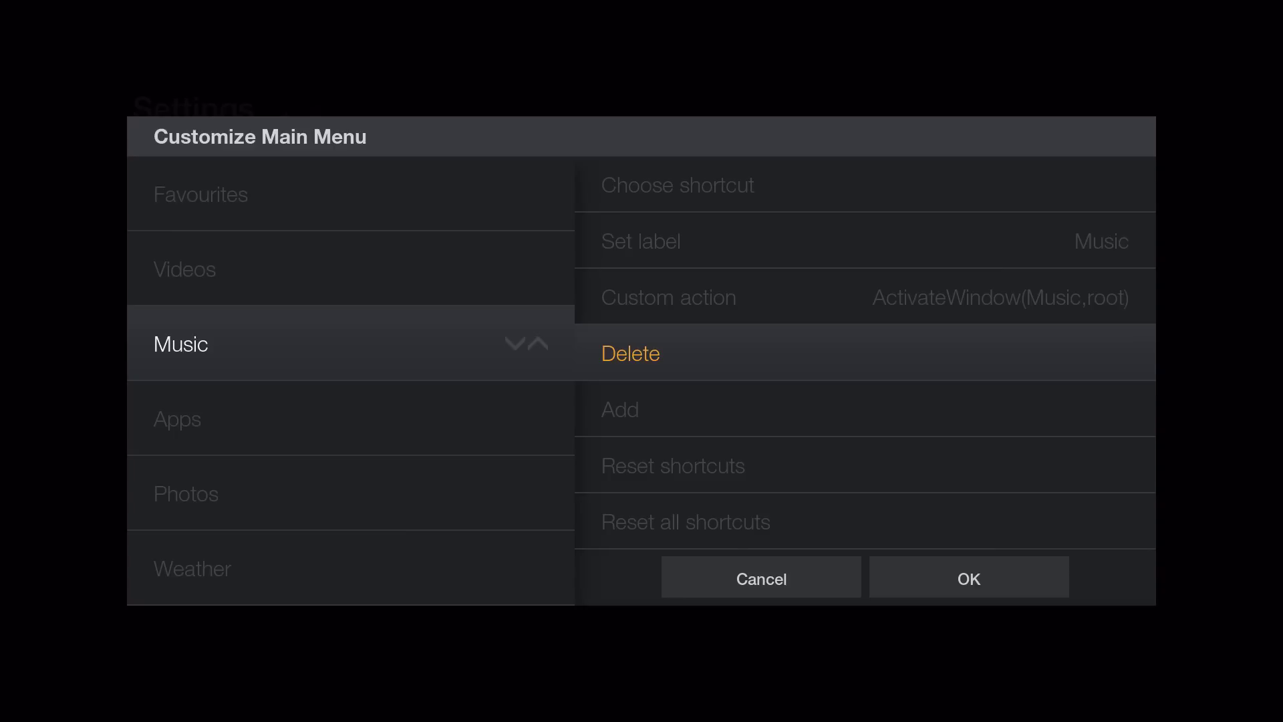
{"action": "key", "text": "Return"}
{"action": "key", "text": "Left"}
{"action": "key", "text": "Down"}
{"action": "key", "text": "Down"}
{"action": "key", "text": "Down"}
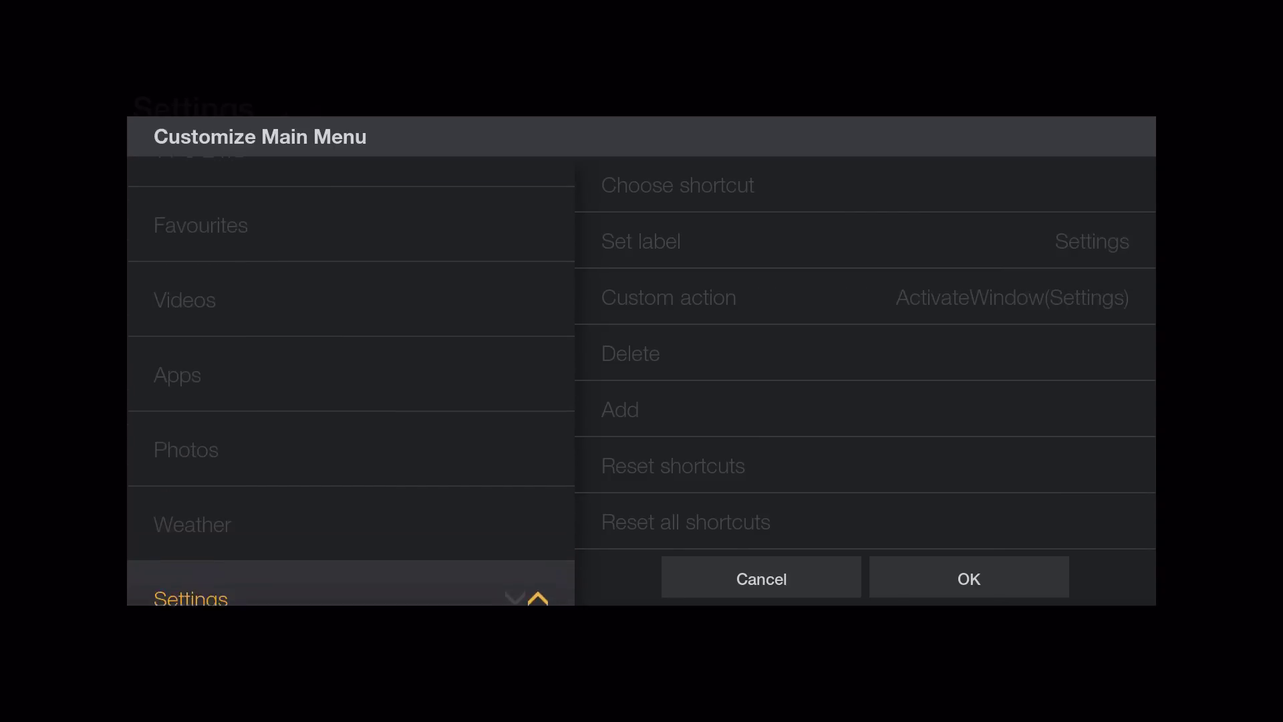
Delete the Photos item from the home menu
{"action": "key", "text": "Up"}
{"action": "key", "text": "Up"}
{"action": "key", "text": "Right"}
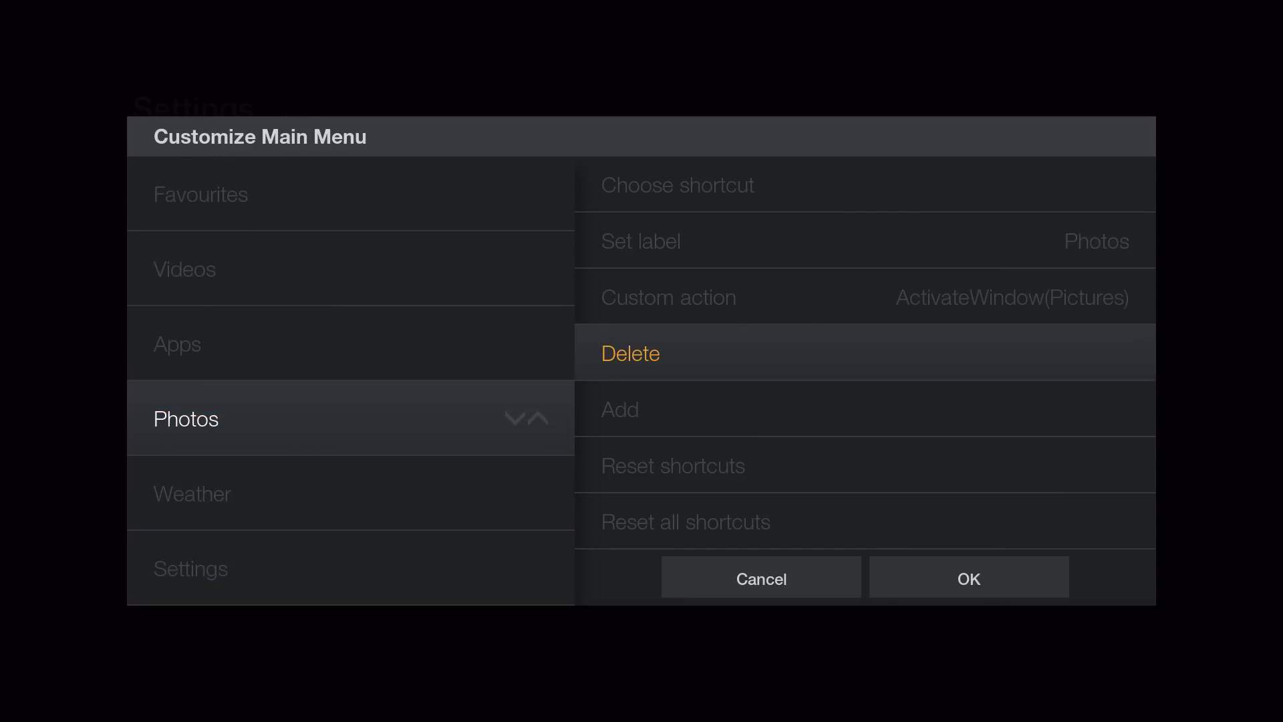
{"action": "key", "text": "Return"}
{"action": "key", "text": "Down"}
{"action": "key", "text": "Down"}
{"action": "key", "text": "Down"}
{"action": "key", "text": "Down"}
{"action": "key", "text": "Left"}
Move Favourites down the menu order until it sits below Apps
{"action": "key", "text": "Down"}
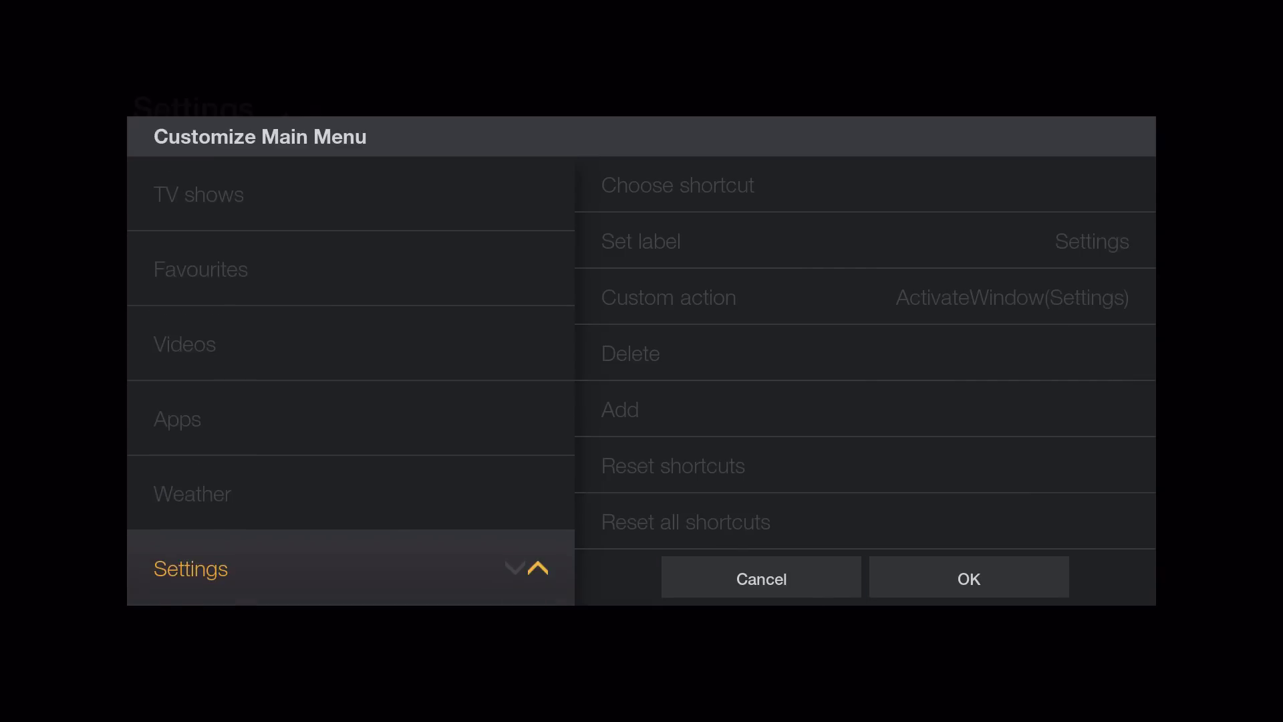
{"action": "key", "text": "Up"}
{"action": "key", "text": "Up"}
{"action": "key", "text": "Up"}
{"action": "key", "text": "Down"}
{"action": "key", "text": "Down"}
{"action": "key", "text": "Up"}
{"action": "key", "text": "Up"}
{"action": "key", "text": "Up"}
{"action": "key", "text": "Up"}
{"action": "key", "text": "Up"}
{"action": "key", "text": "Down"}
{"action": "key", "text": "Down"}
{"action": "key", "text": "Down"}
{"action": "key", "text": "Up"}
{"action": "key", "text": "Left"}
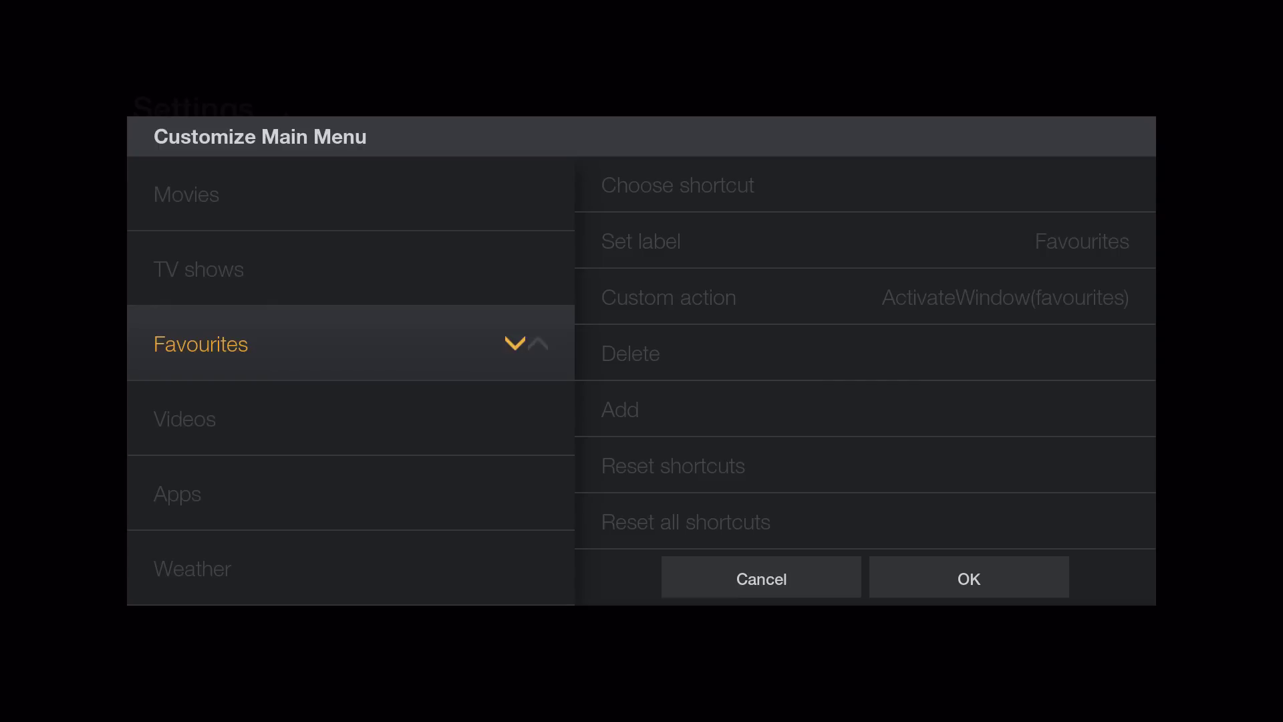
{"action": "key", "text": "Return"}
{"action": "key", "text": "Down"}
{"action": "key", "text": "Up"}
{"action": "key", "text": "Return"}
Confirm the customised home menu with OK
{"action": "key", "text": "Down"}
{"action": "key", "text": "Down"}
{"action": "key", "text": "Right"}
{"action": "key", "text": "Right"}
{"action": "key", "text": "Down"}
{"action": "key", "text": "Right"}
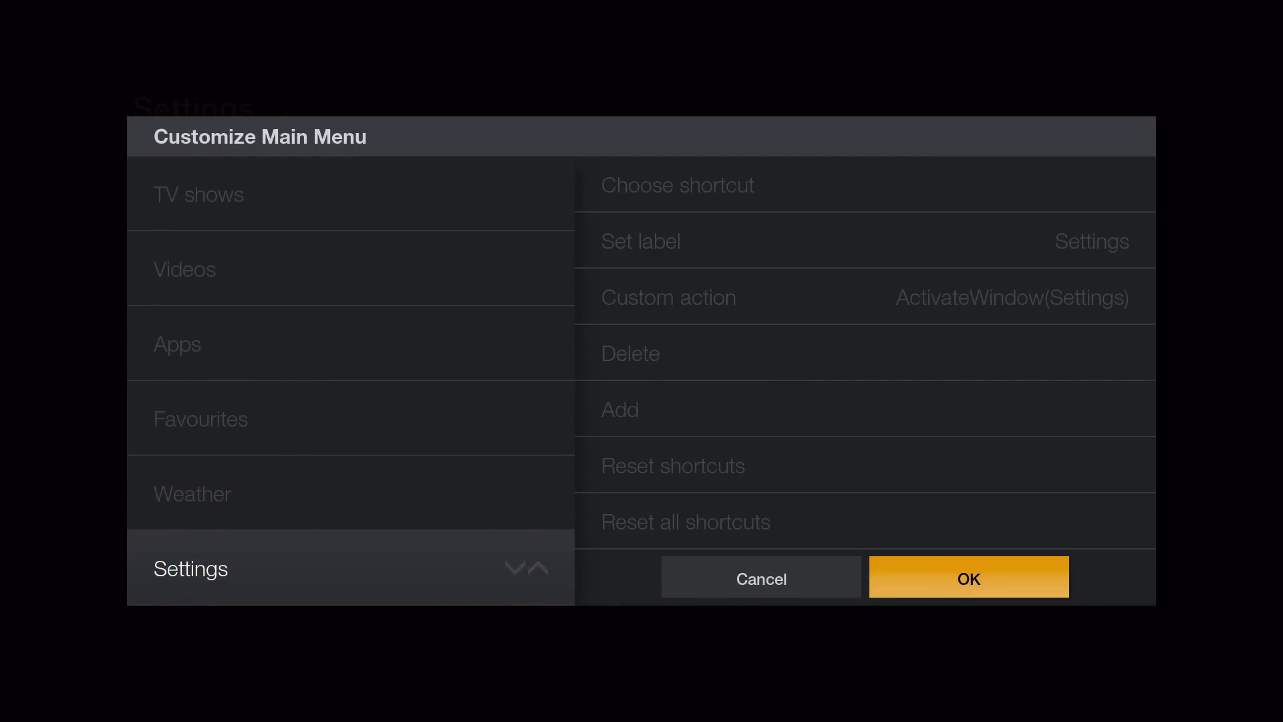
{"action": "key", "text": "Return"}
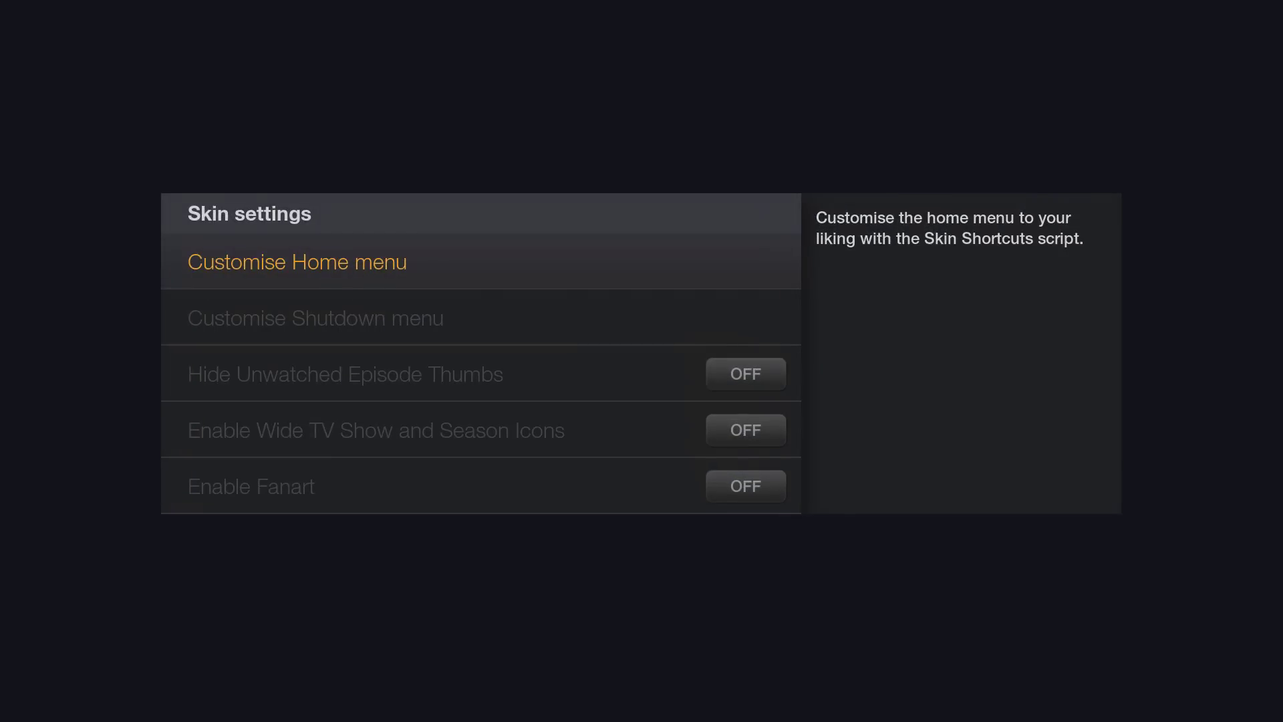
Open Customise Shutdown menu and look over the Quit and Reboot entries
{"action": "key", "text": "Down"}
{"action": "key", "text": "Return"}
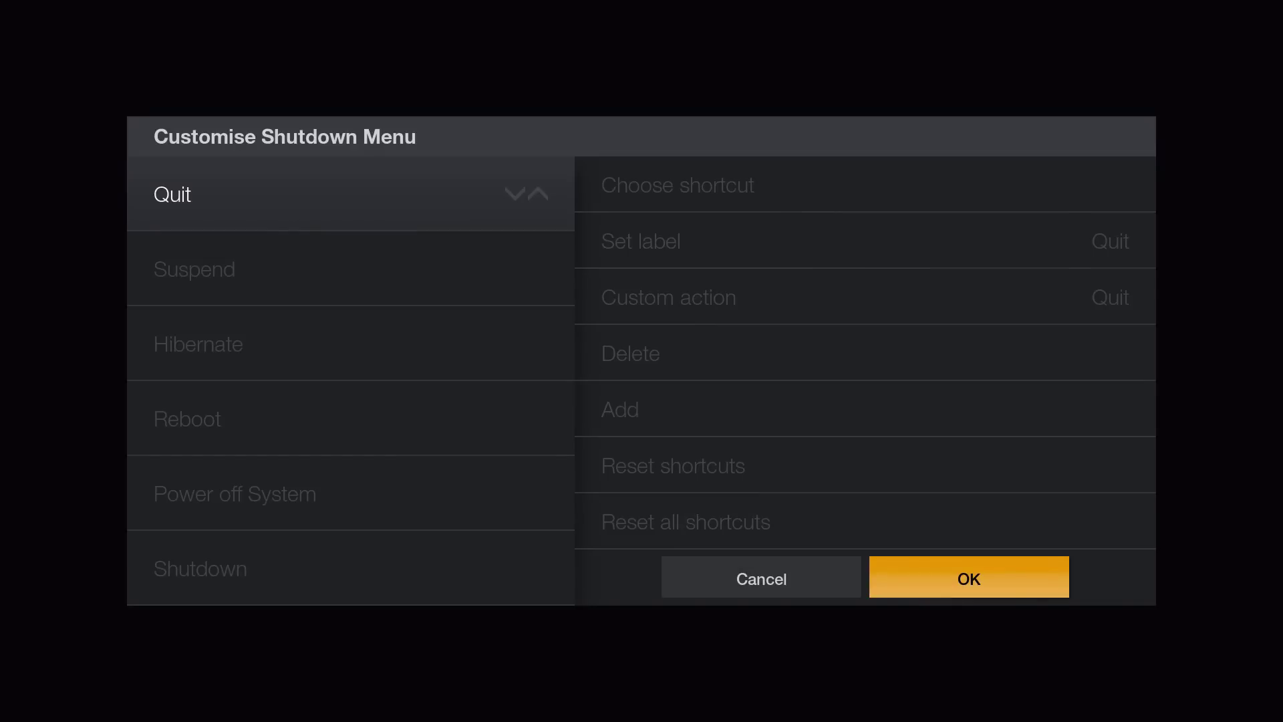
{"action": "key", "text": "Left"}
{"action": "key", "text": "Right"}
{"action": "key", "text": "Up"}
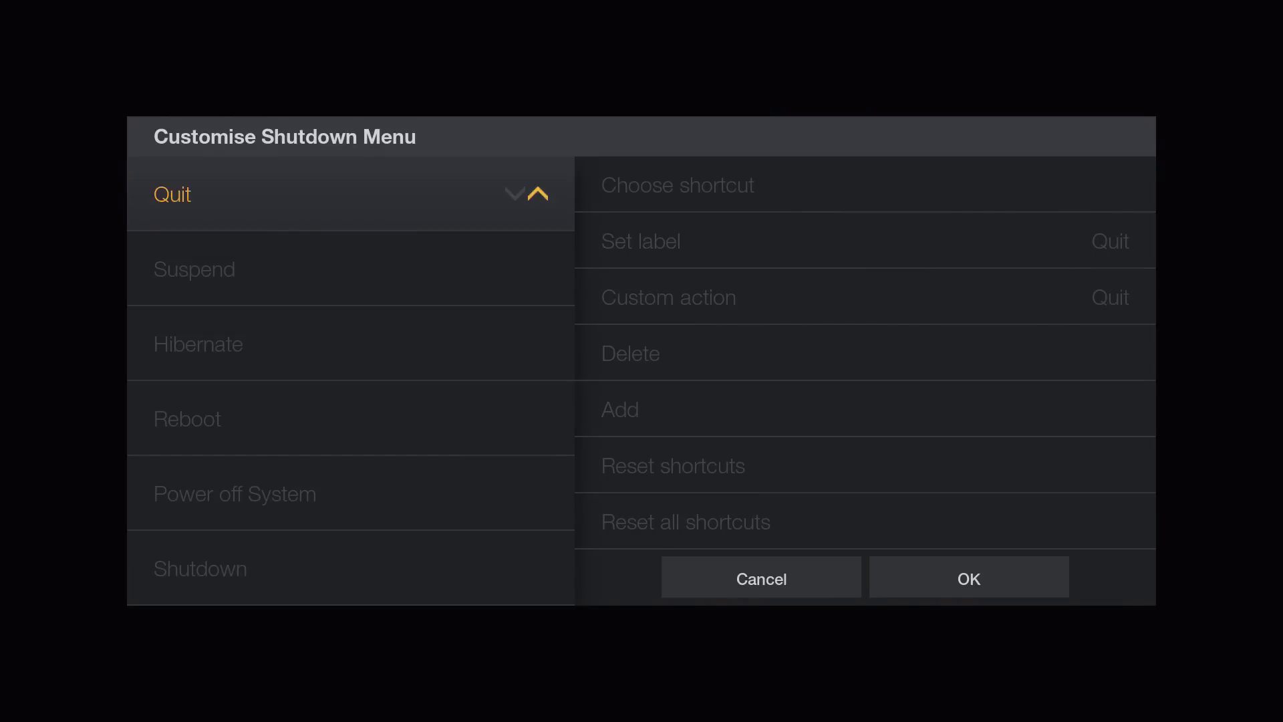
{"action": "key", "text": "Down"}
{"action": "key", "text": "Down"}
Check the Reboot and Shutdown entries, cancel without changes and back out to Appearance
{"action": "key", "text": "Down"}
{"action": "key", "text": "Right"}
{"action": "key", "text": "Down"}
{"action": "key", "text": "Down"}
{"action": "key", "text": "Down"}
{"action": "key", "text": "Left"}
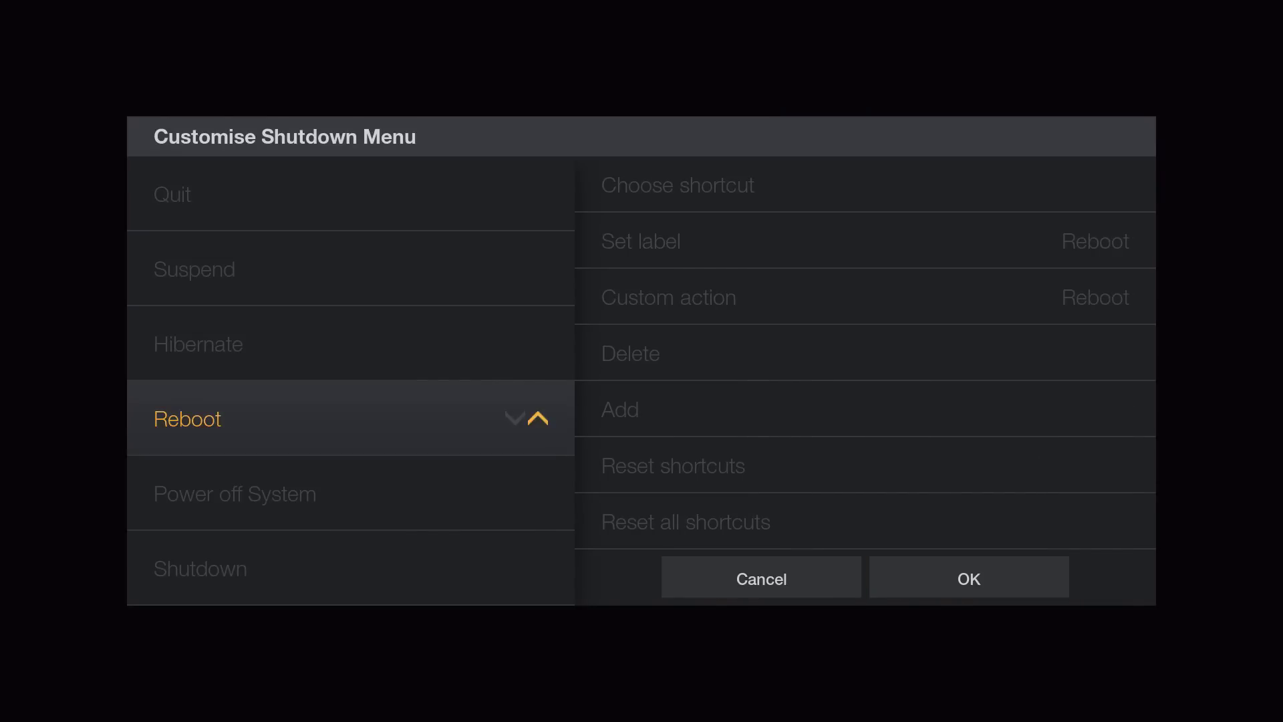
{"action": "key", "text": "Down"}
{"action": "key", "text": "Down"}
{"action": "key", "text": "Right"}
{"action": "key", "text": "Down"}
{"action": "key", "text": "Down"}
{"action": "key", "text": "Down"}
{"action": "key", "text": "Down"}
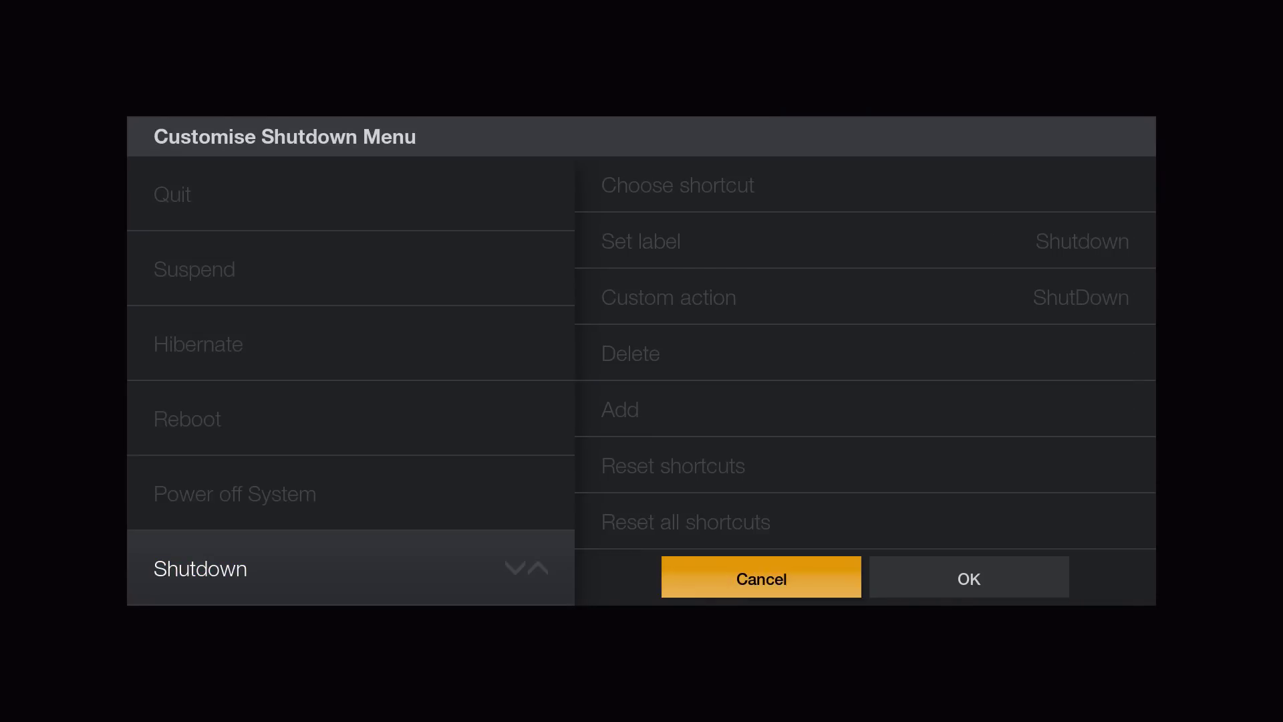
{"action": "key", "text": "Return"}
{"action": "key", "text": "Escape"}
Open the Skin settings and turn on Enable Wide TV Show and Season Icons
{"action": "key", "text": "Return"}
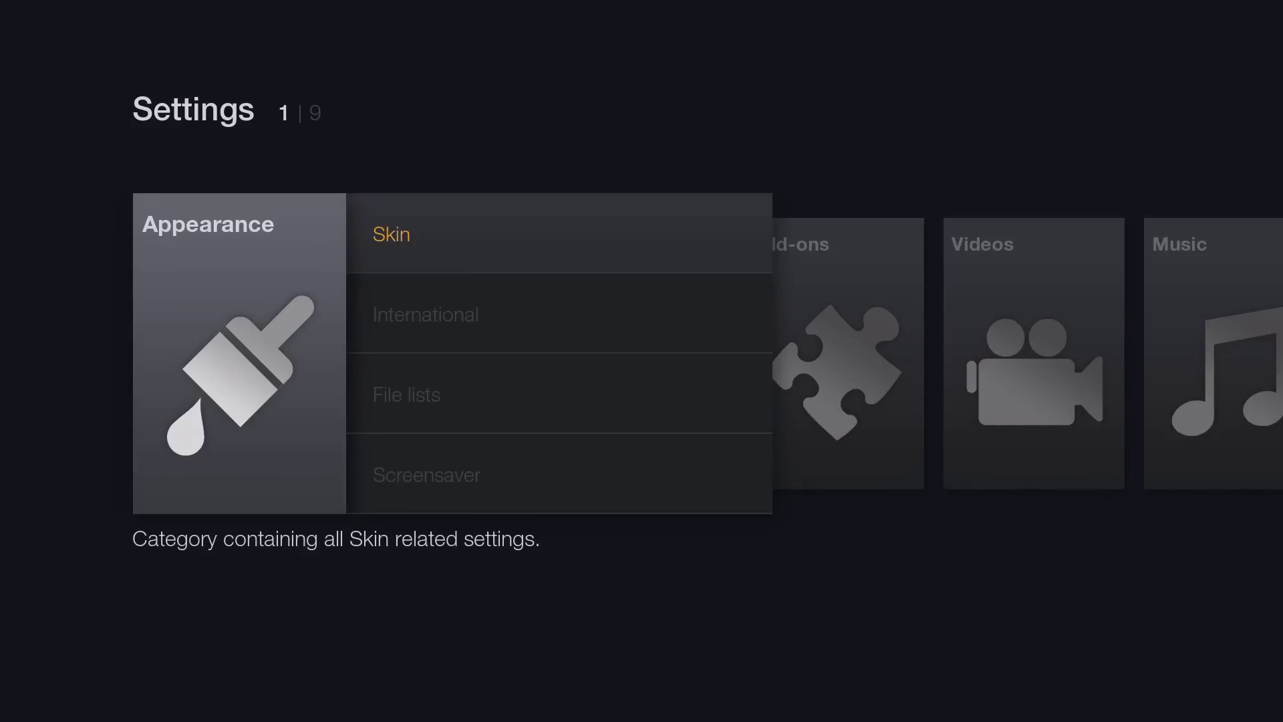
{"action": "key", "text": "Return"}
{"action": "key", "text": "Down"}
{"action": "key", "text": "Return"}
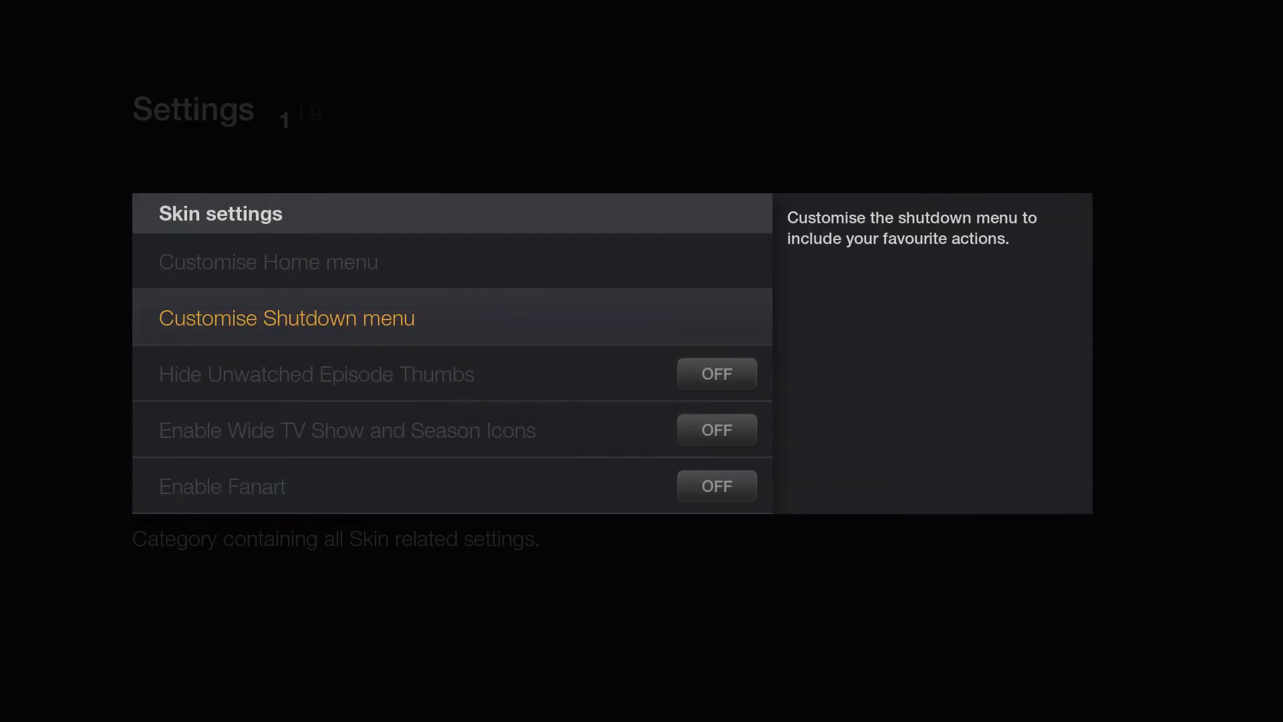
{"action": "key", "text": "Down"}
{"action": "key", "text": "Down"}
{"action": "key", "text": "Down"}
{"action": "key", "text": "Down"}
{"action": "key", "text": "Up"}
{"action": "key", "text": "Up"}
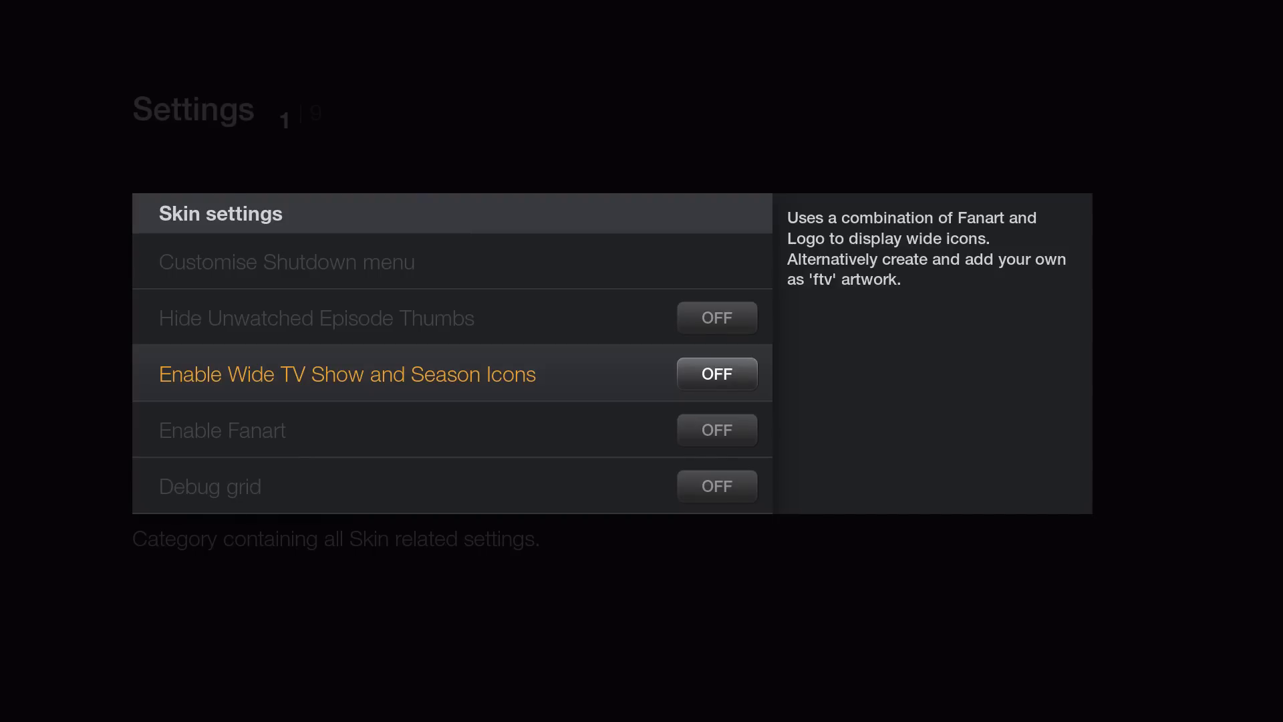
{"action": "key", "text": "Return"}
Start the TV show logo download and turn on Enable Fanart
{"action": "key", "text": "Down"}
{"action": "key", "text": "Return"}
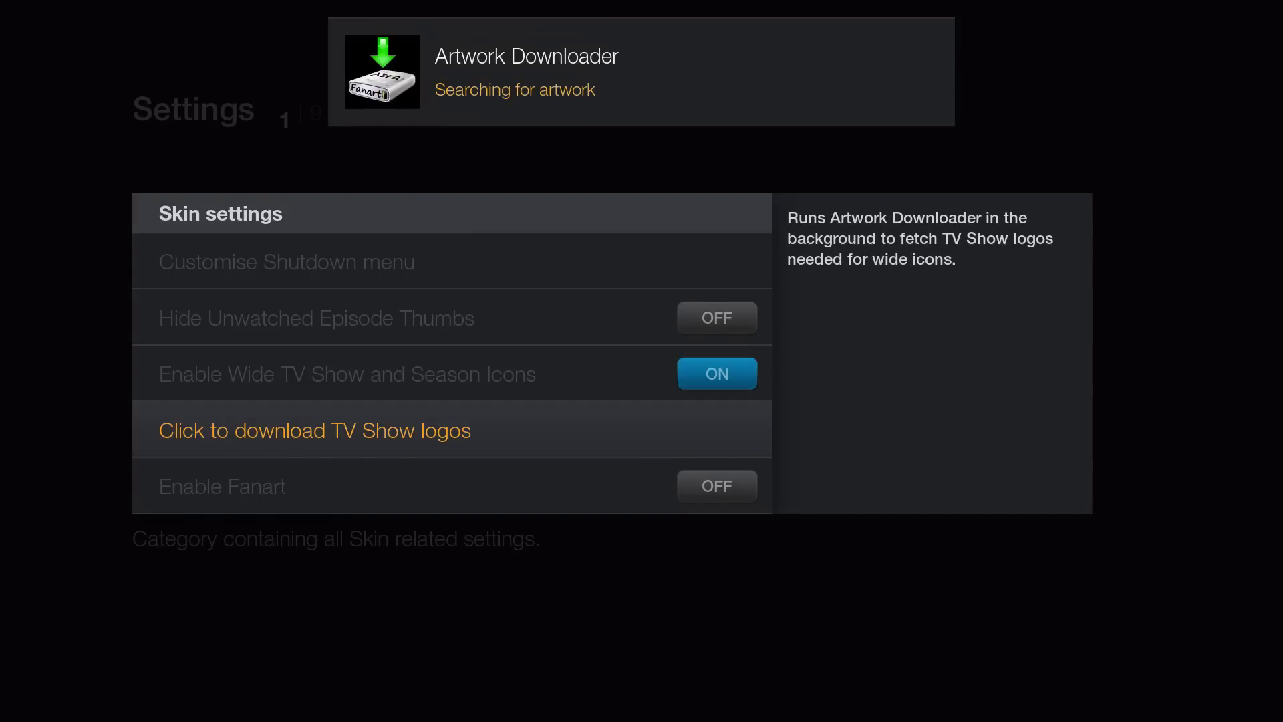
{"action": "key", "text": "Down"}
{"action": "key", "text": "Return"}
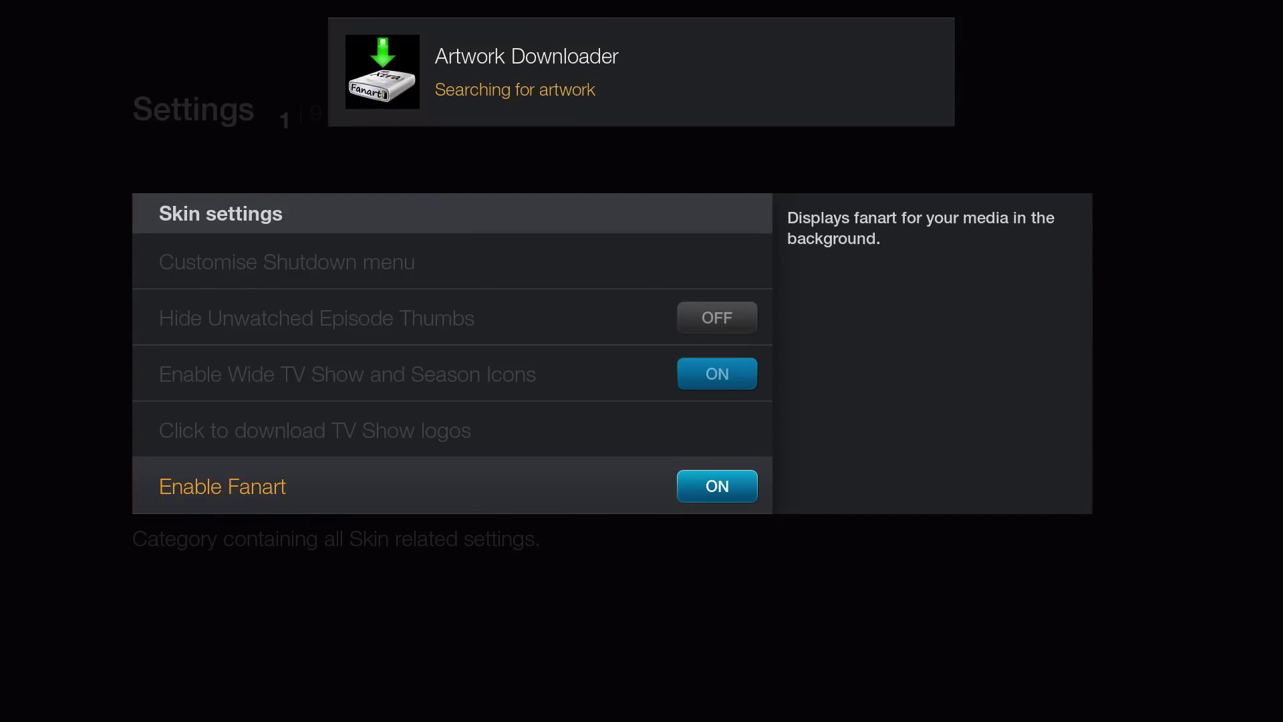
Glance at the debug options below, then back out to the Settings tiles
{"action": "key", "text": "Down"}
{"action": "key", "text": "Down"}
{"action": "key", "text": "Up"}
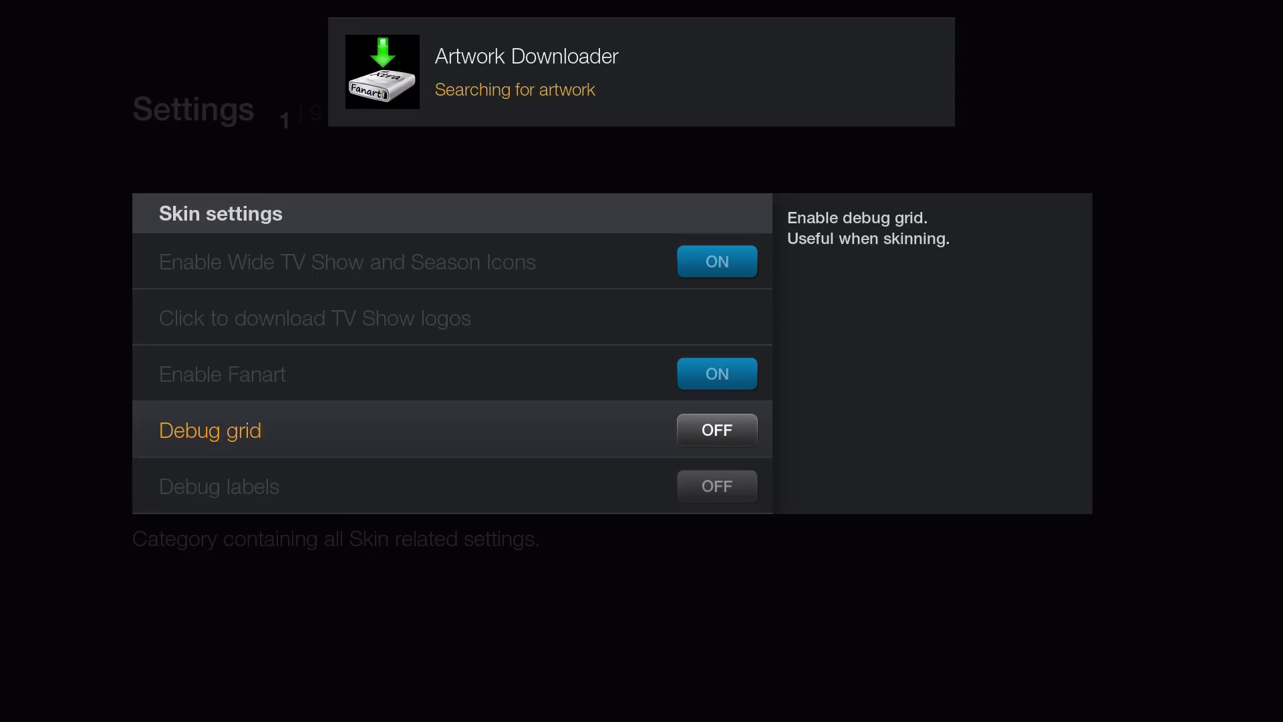
{"action": "key", "text": "Up"}
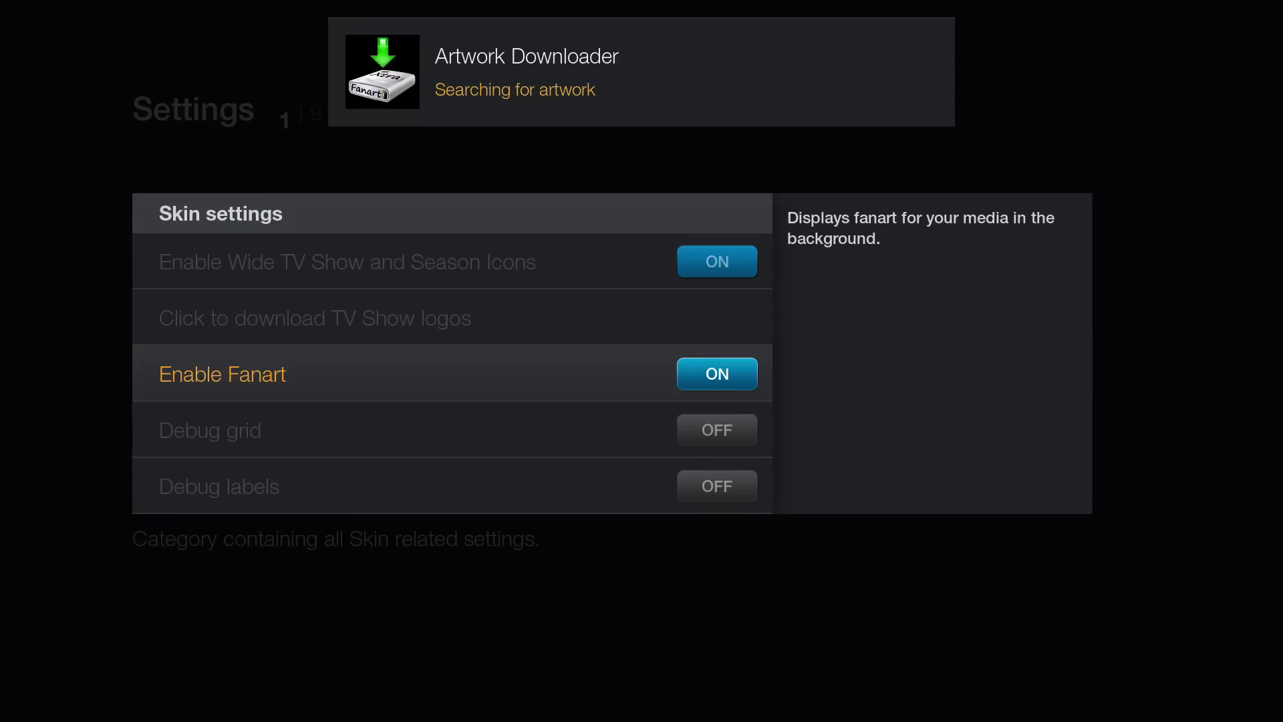
{"action": "key", "text": "BackSpace"}
{"action": "key", "text": "BackSpace"}
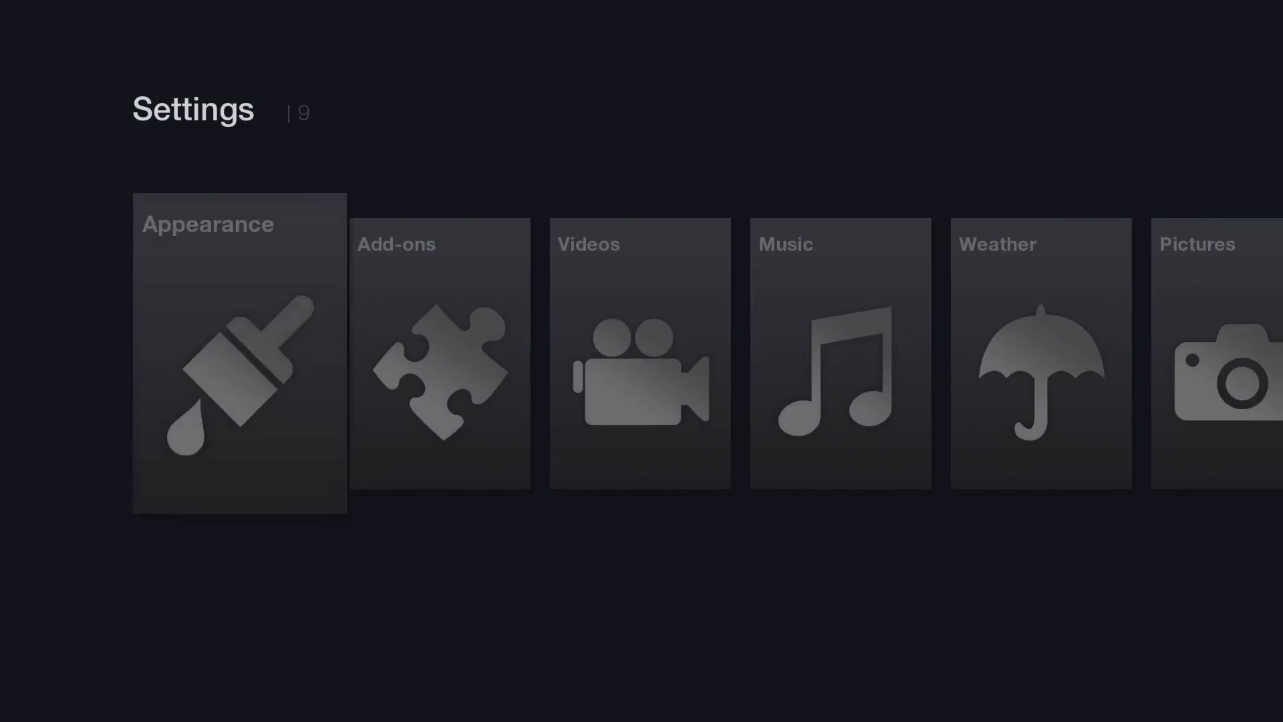
{"action": "key", "text": "BackSpace"}
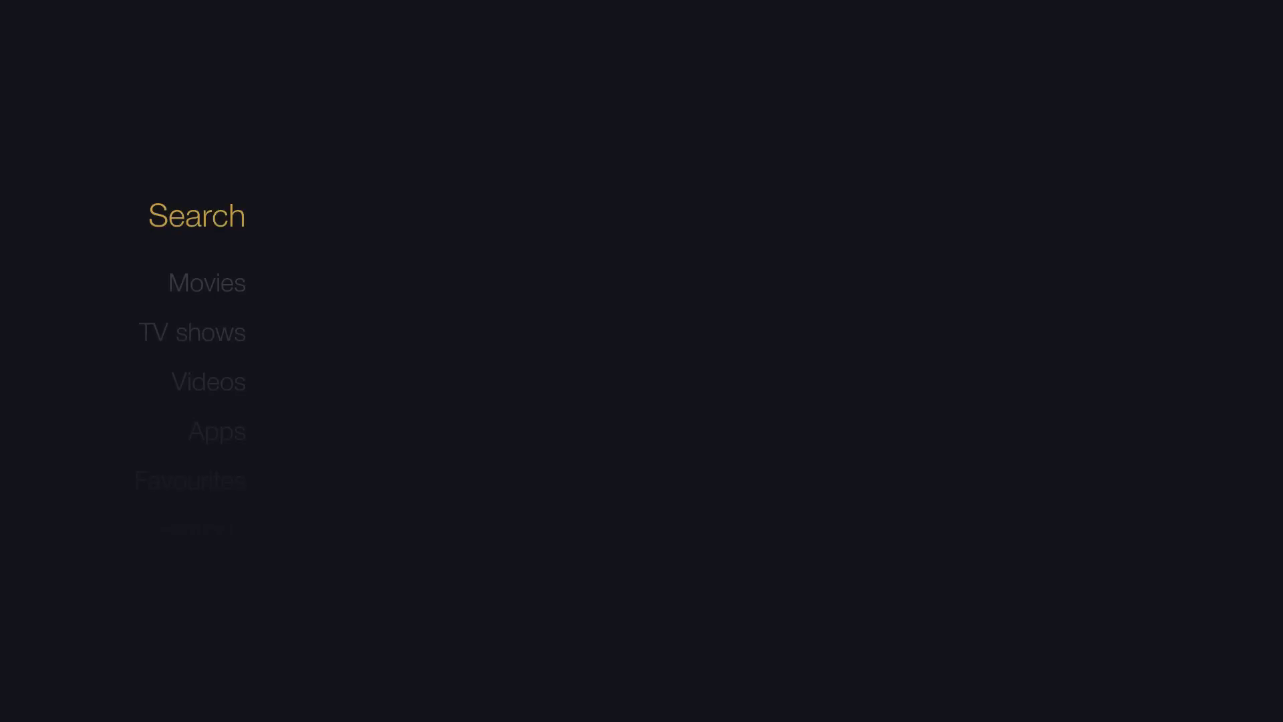
Browse the Your TV Shows library from Peaky Blinders to Better Call Saul, then return home
{"action": "key", "text": "Down"}
{"action": "key", "text": "Down"}
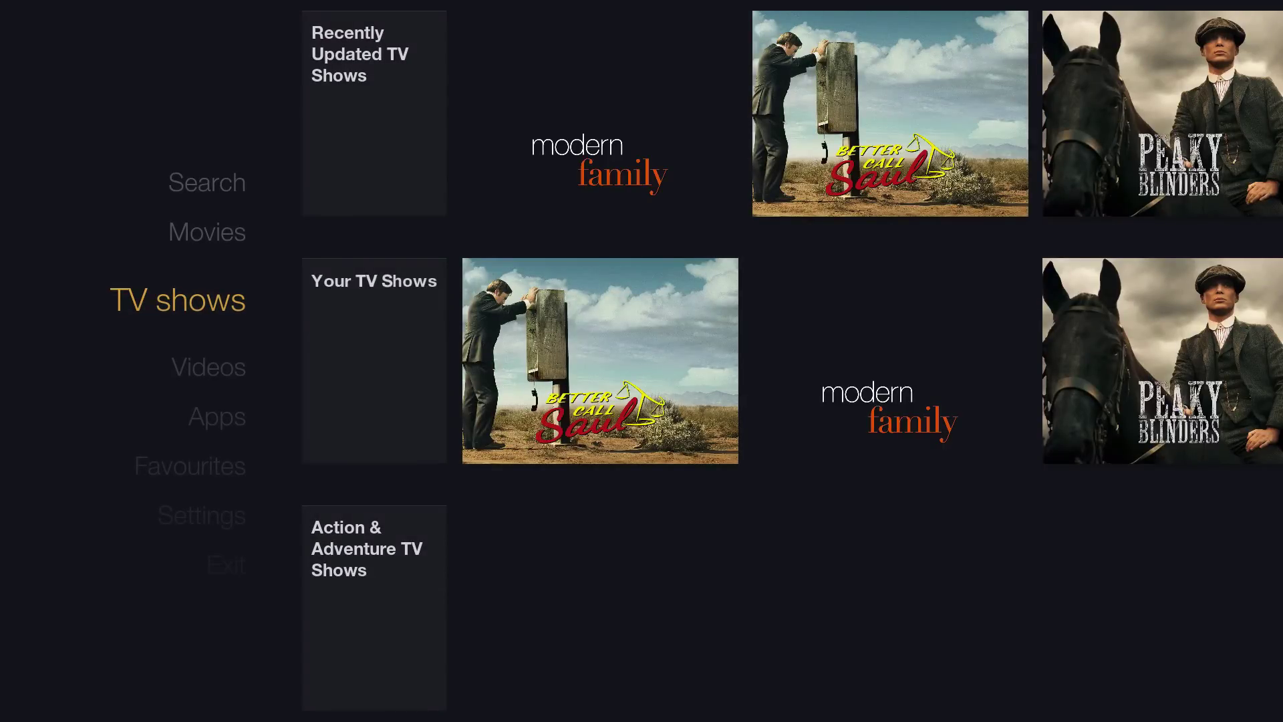
{"action": "key", "text": "Right"}
{"action": "key", "text": "Right"}
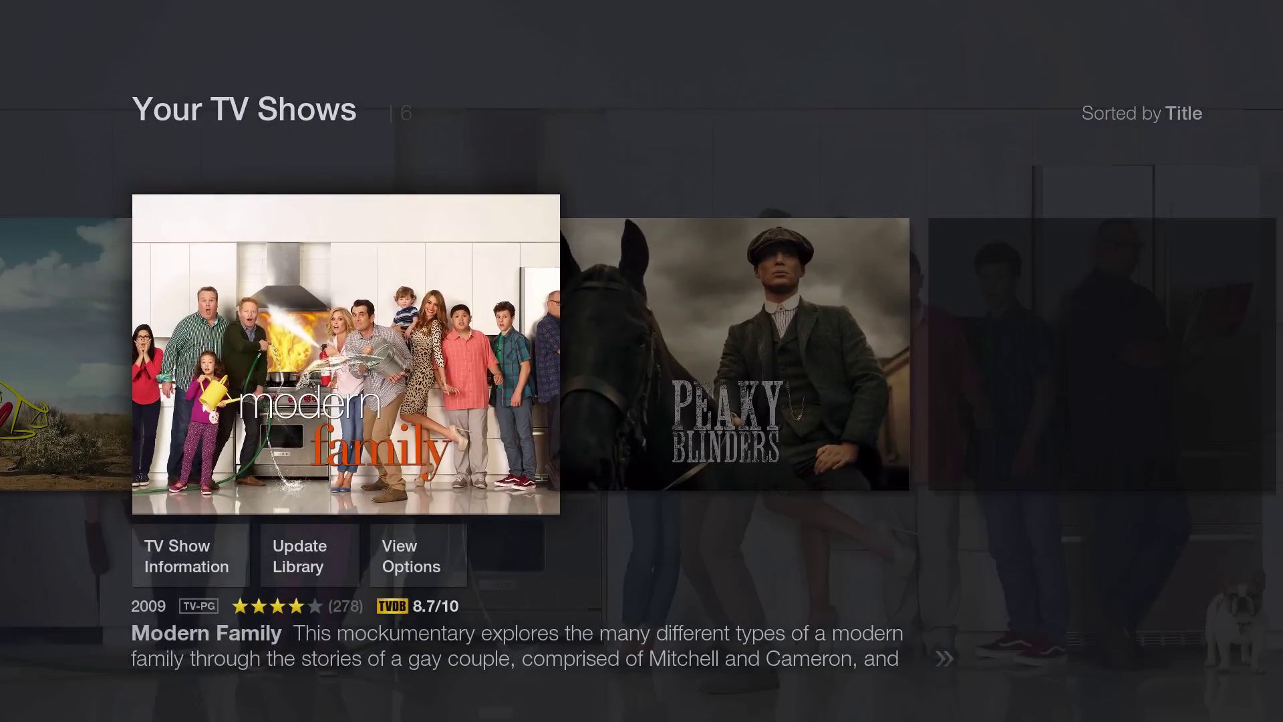
{"action": "key", "text": "Right"}
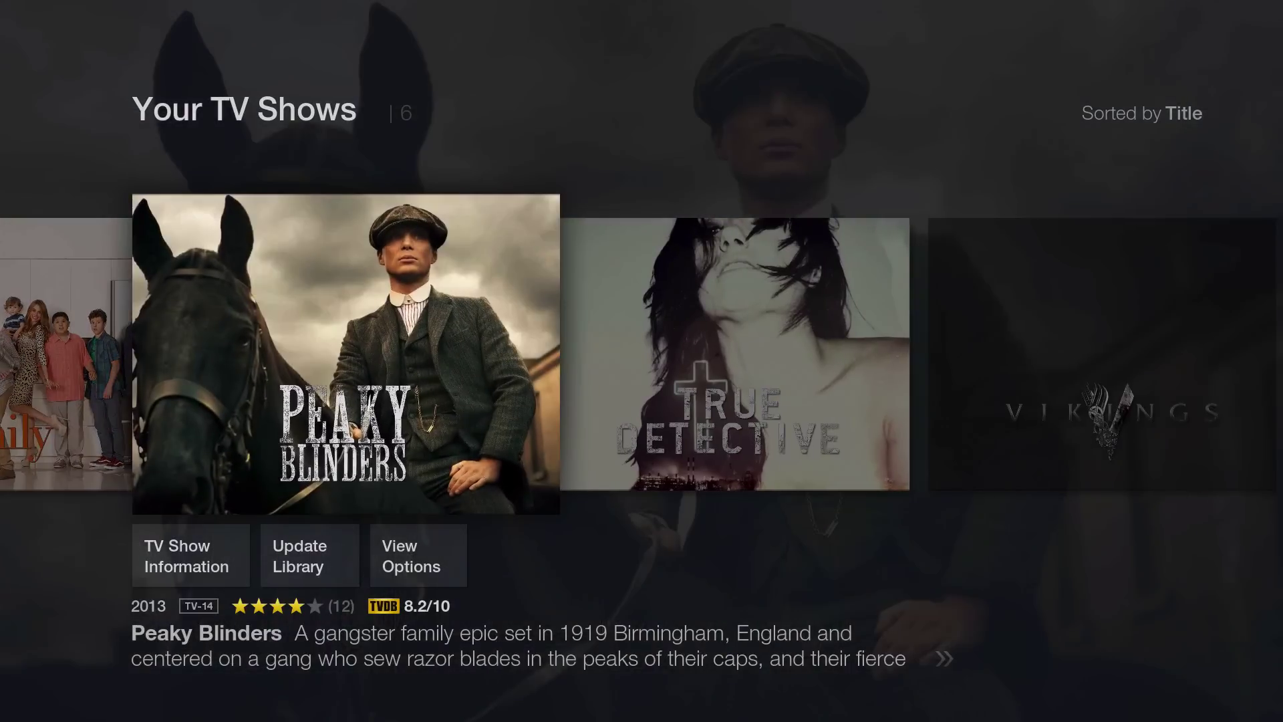
{"action": "key", "text": "Left"}
{"action": "key", "text": "Left"}
{"action": "key", "text": "Left"}
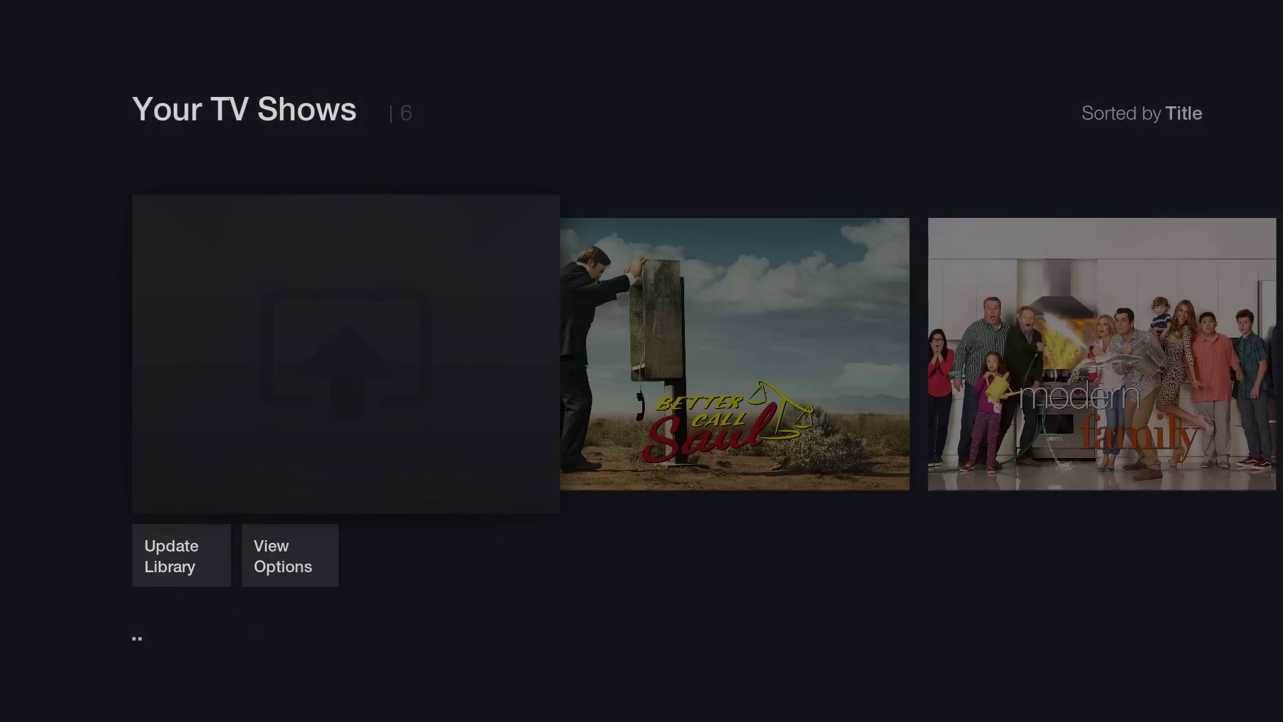
{"action": "key", "text": "Return"}
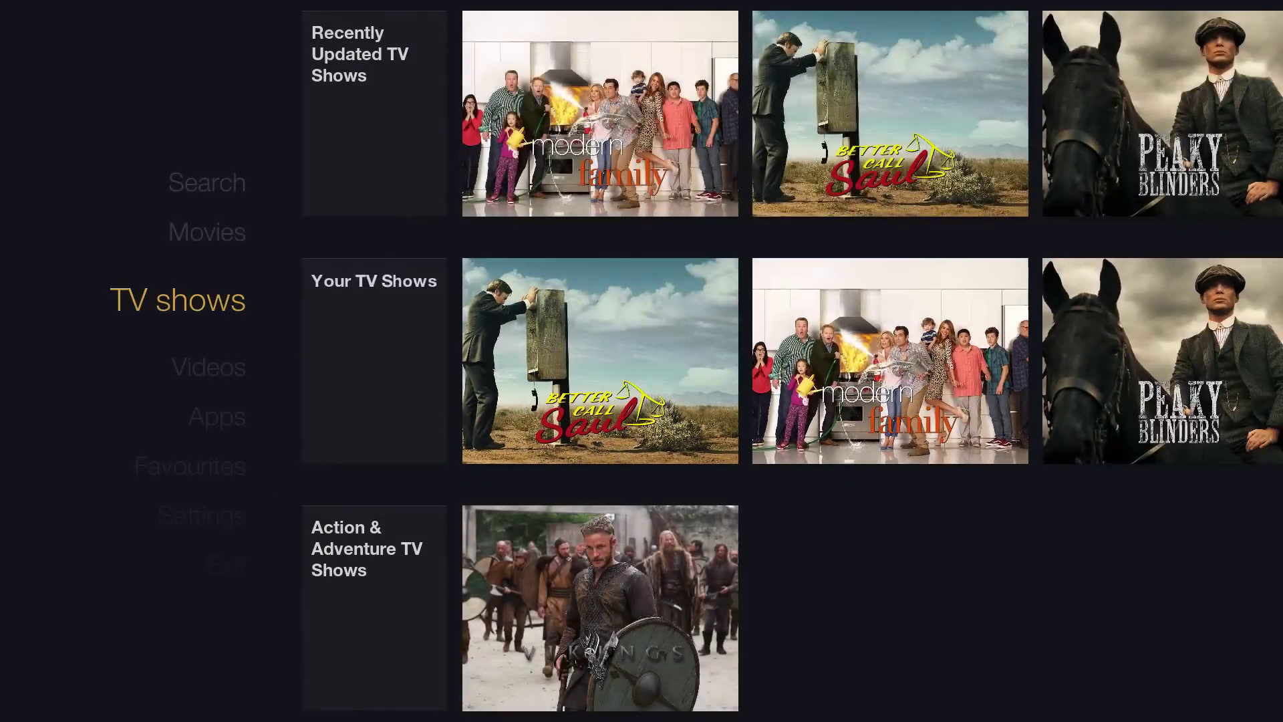
Browse the Your Movies posters, then go back to the Movies home section
{"action": "key", "text": "Up"}
{"action": "key", "text": "Return"}
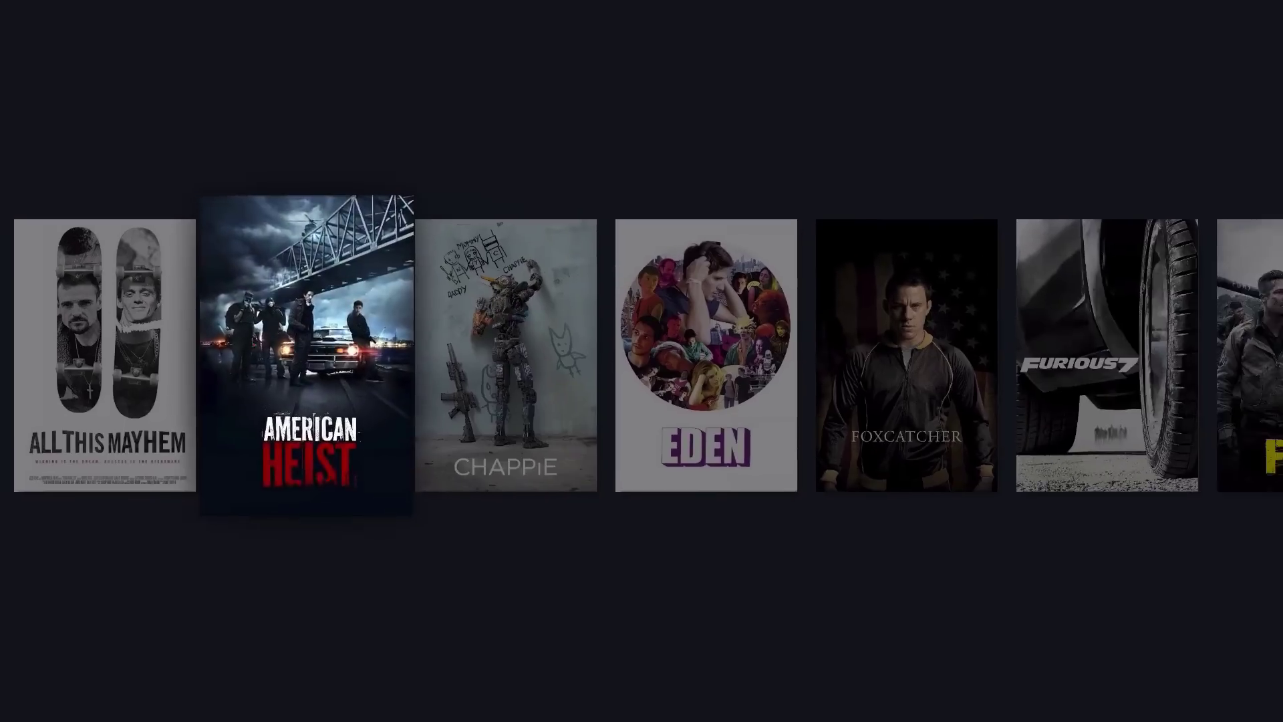
{"action": "key", "text": "Left"}
{"action": "key", "text": "Right"}
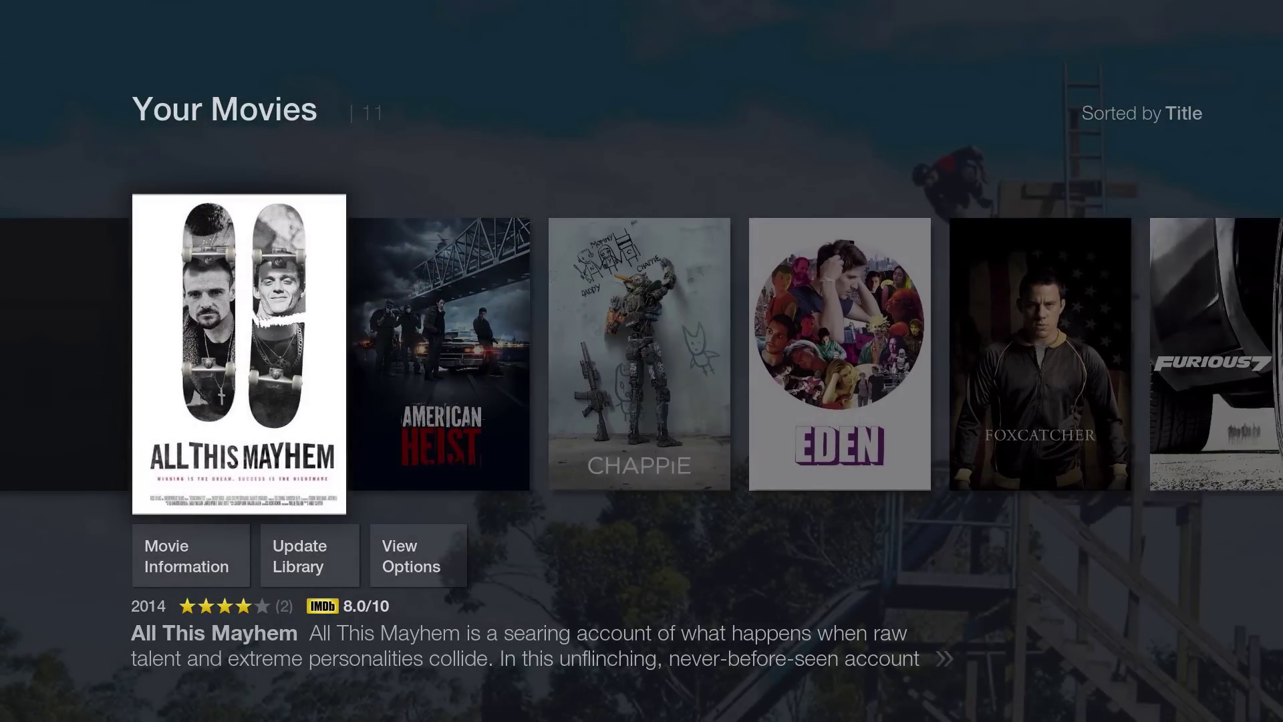
{"action": "key", "text": "Right"}
{"action": "key", "text": "Right"}
{"action": "key", "text": "Right"}
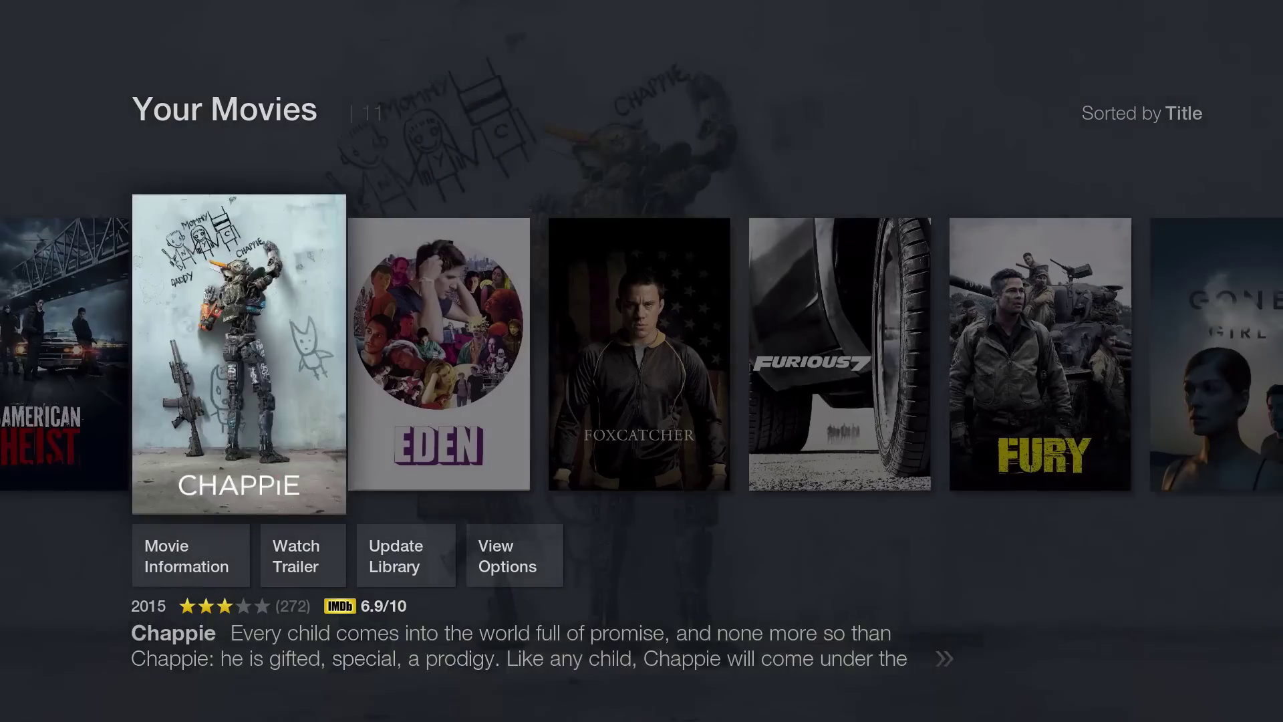
{"action": "key", "text": "Left"}
{"action": "key", "text": "Left"}
{"action": "key", "text": "Left"}
{"action": "key", "text": "Left"}
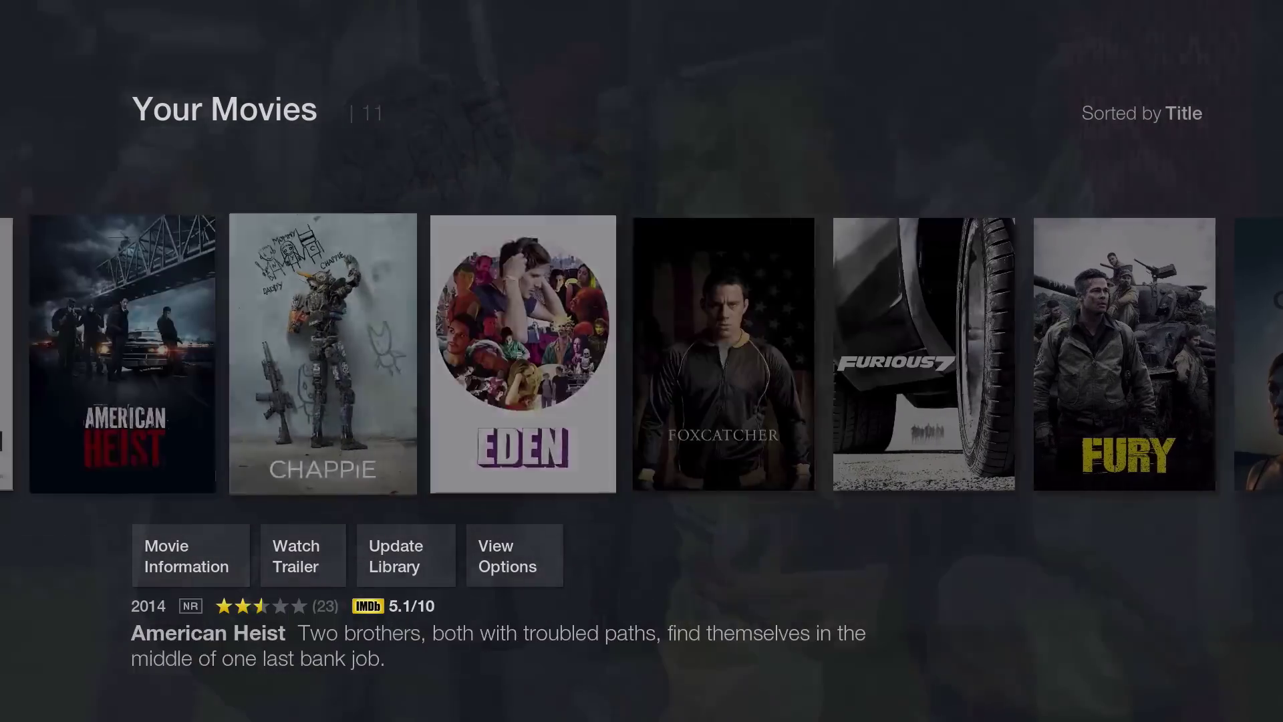
{"action": "key", "text": "Escape"}
{"action": "key", "text": "Left"}
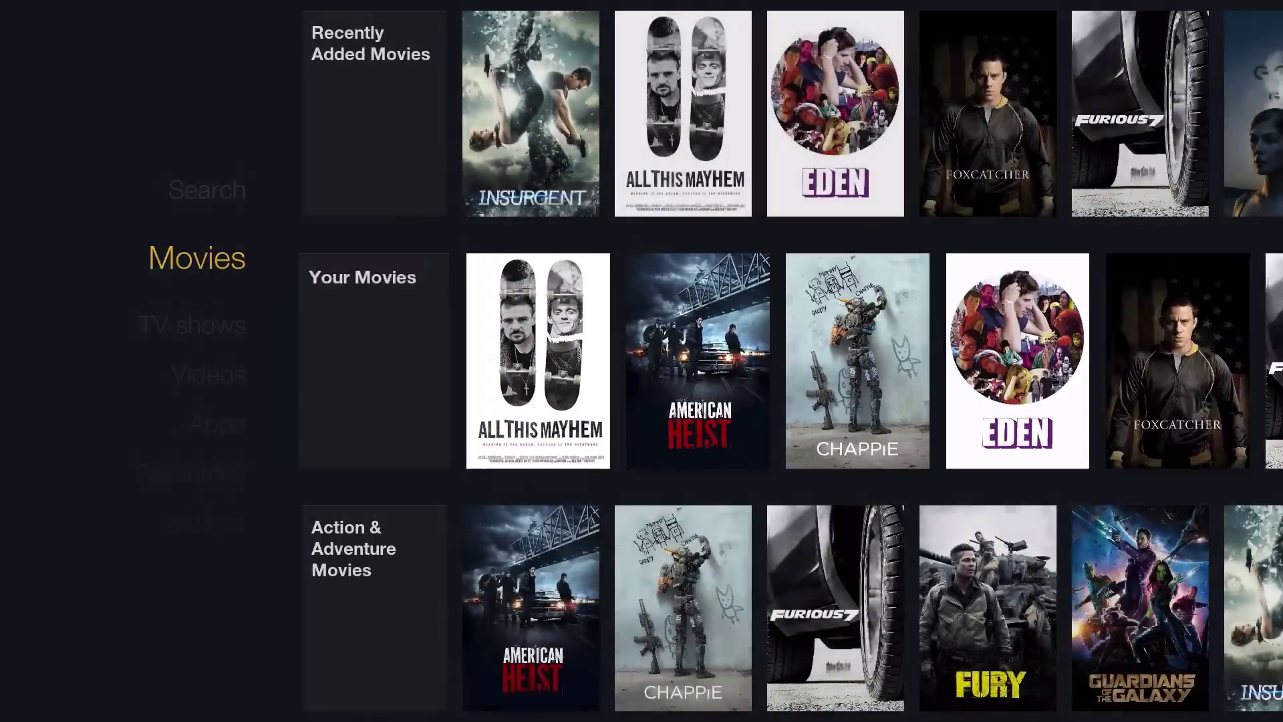
{"action": "key", "text": "Down"}
{"action": "key", "text": "Down"}
{"action": "key", "text": "Down"}
{"action": "key", "text": "Down"}
{"action": "key", "text": "Down"}
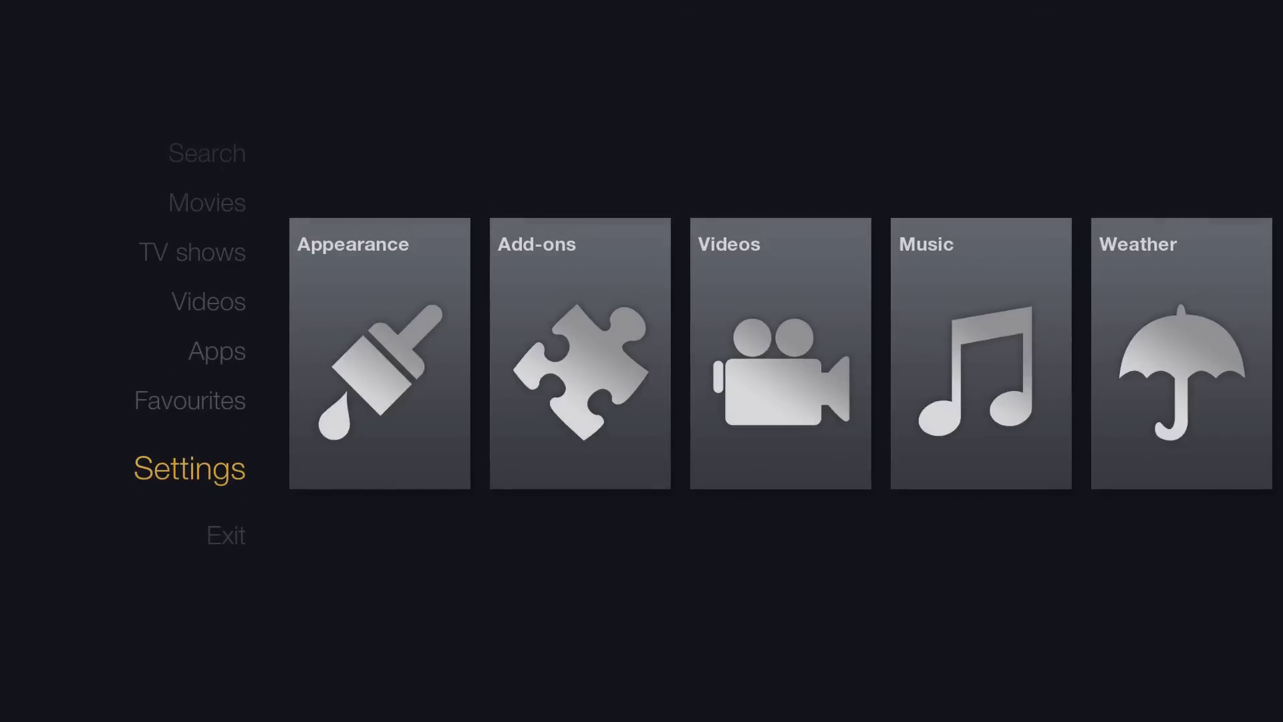
Browse down to Exit, then back up past Settings to Favourites with My Genesis and 1Channel Favorites
{"action": "key", "text": "Down"}
{"action": "key", "text": "Up"}
{"action": "key", "text": "Up"}
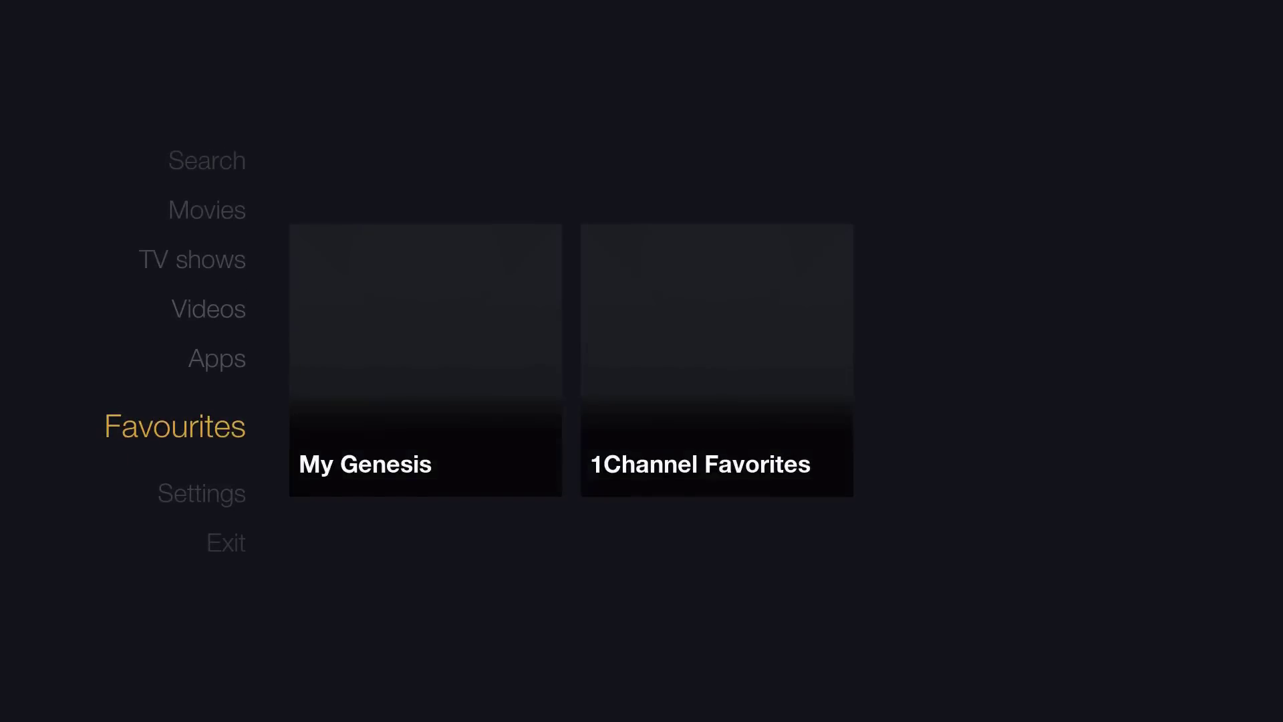
{"action": "key", "text": "Up"}
{"action": "key", "text": "Up"}
{"action": "key", "text": "Up"}
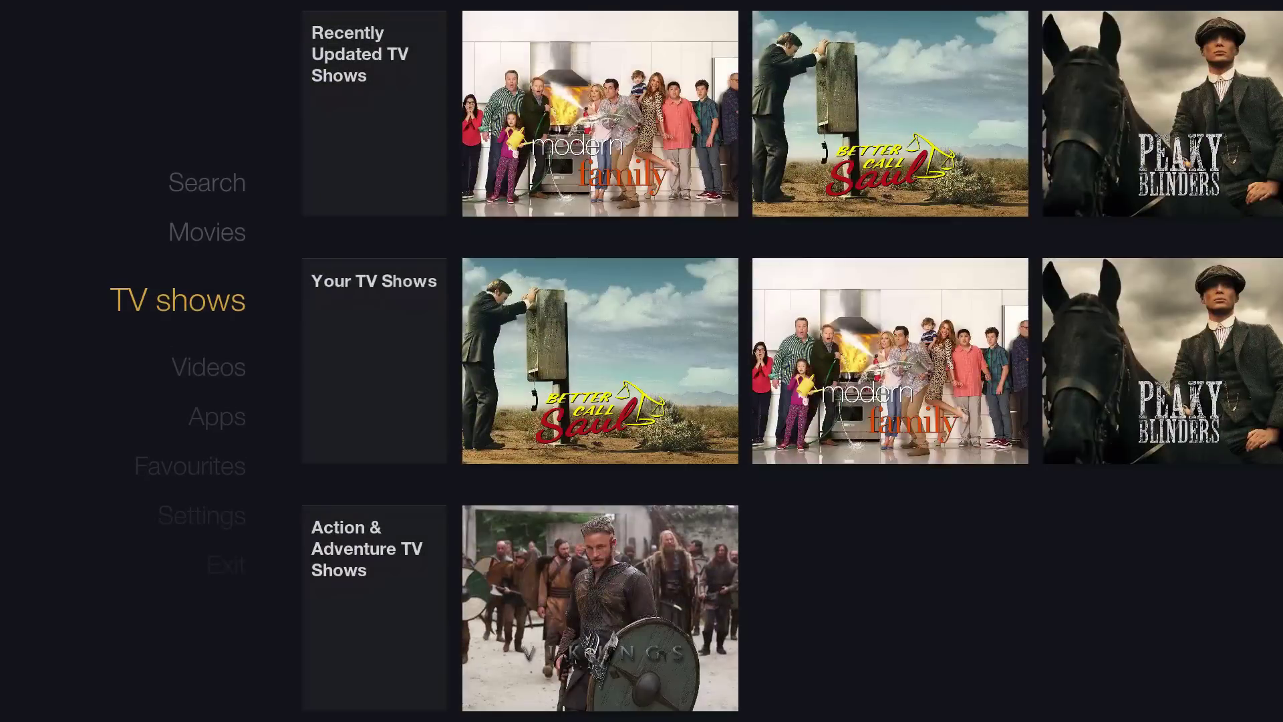